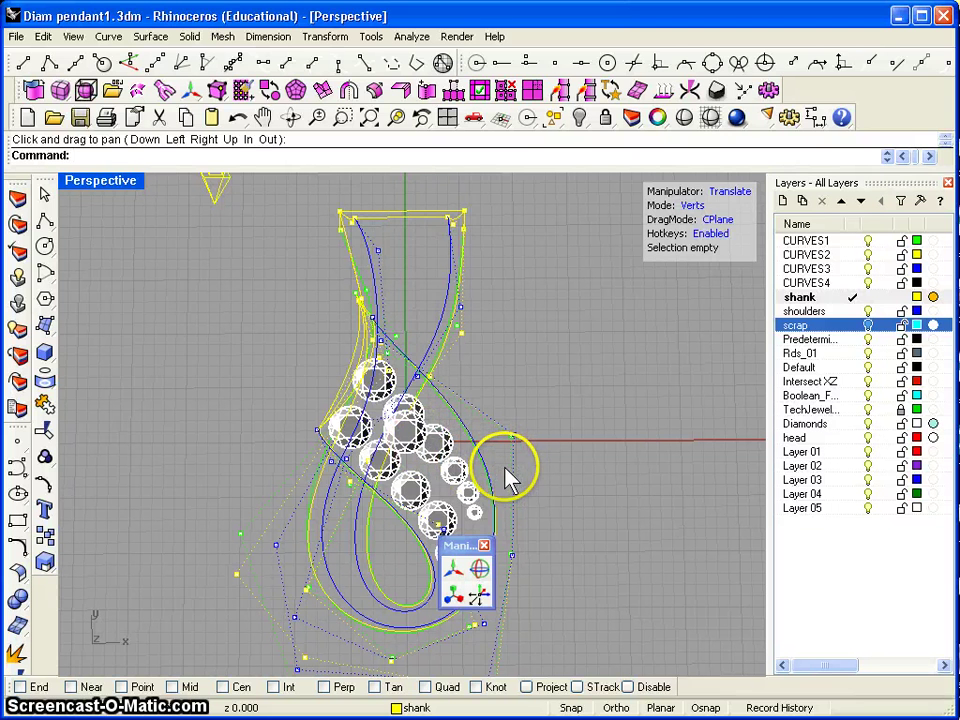
Orbit and zoom the Perspective view to inspect the twisted pendant curves and diamonds.
right_drag(548, 490, 513, 383)
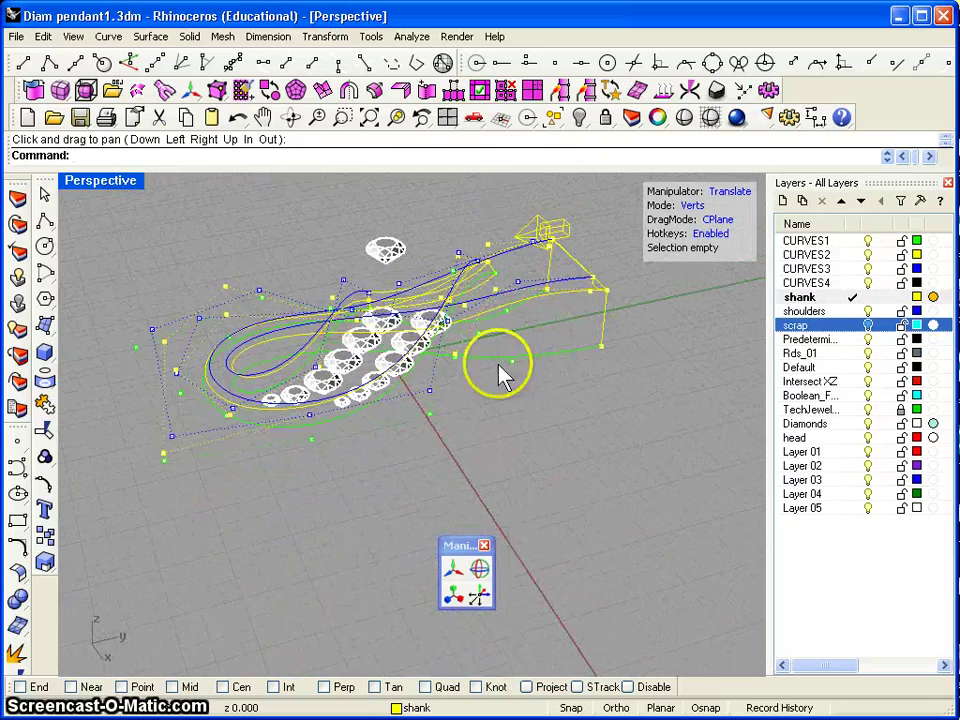
right_drag(292, 368, 512, 486)
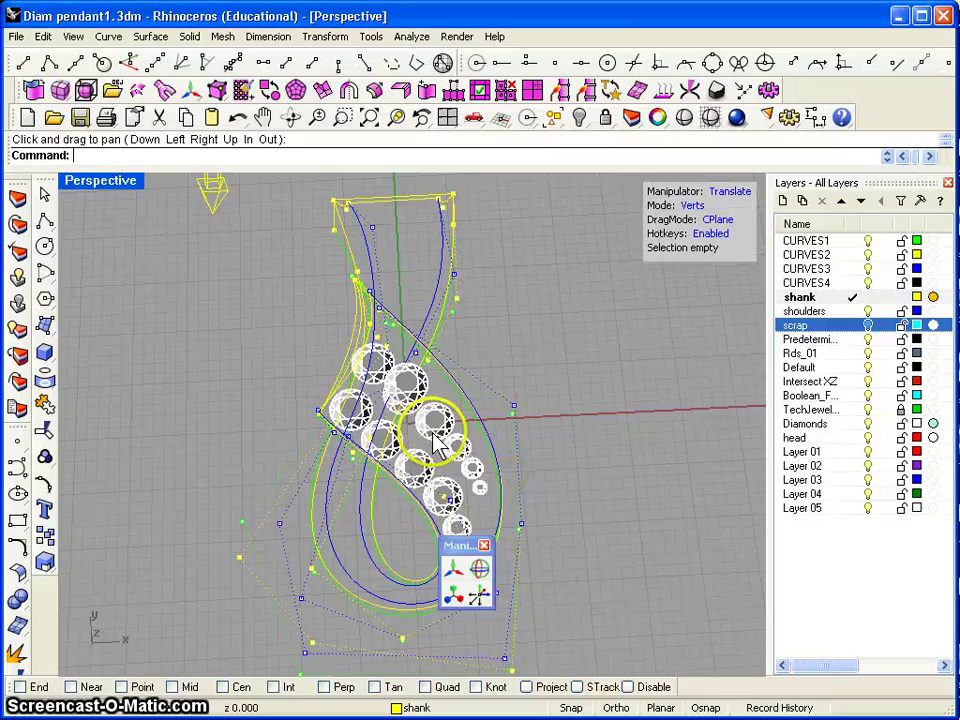
scroll(437, 432, up, 2)
mouse_move(433, 436)
right_down()
mouse_move(425, 430)
mouse_move(435, 456)
mouse_move(489, 332)
mouse_move(445, 319)
mouse_move(399, 429)
mouse_move(441, 455)
mouse_move(456, 403)
mouse_move(514, 317)
mouse_move(484, 358)
mouse_move(560, 338)
mouse_move(439, 437)
mouse_move(257, 392)
mouse_move(199, 300)
mouse_move(300, 330)
mouse_move(420, 445)
right_up()
right_drag(328, 213, 356, 279)
key(F11)
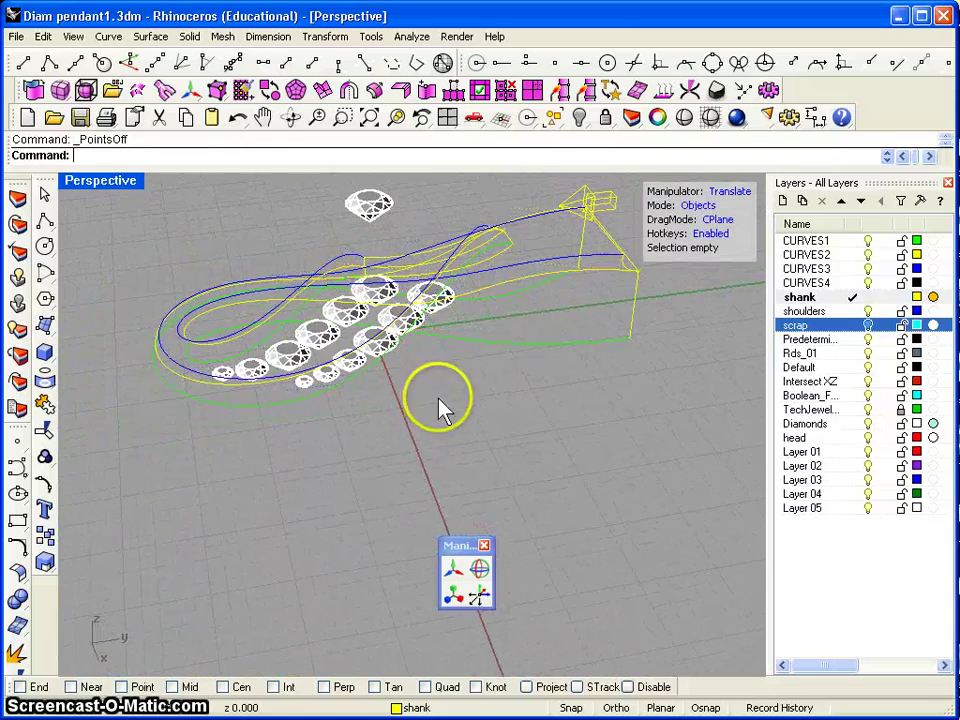
right_drag(456, 396, 428, 347)
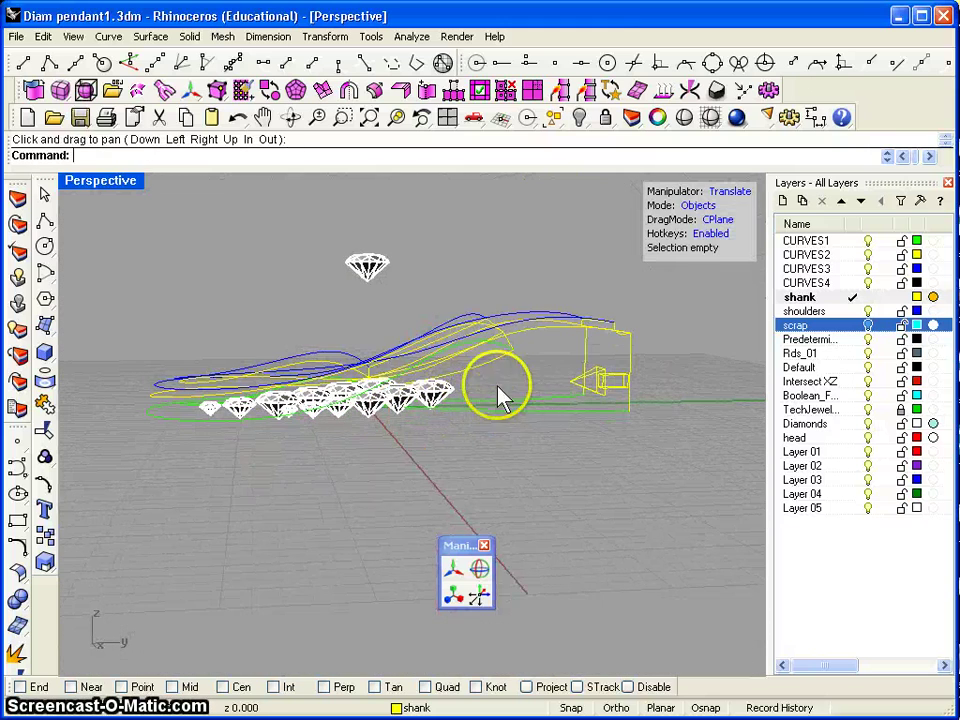
right_drag(508, 440, 474, 488)
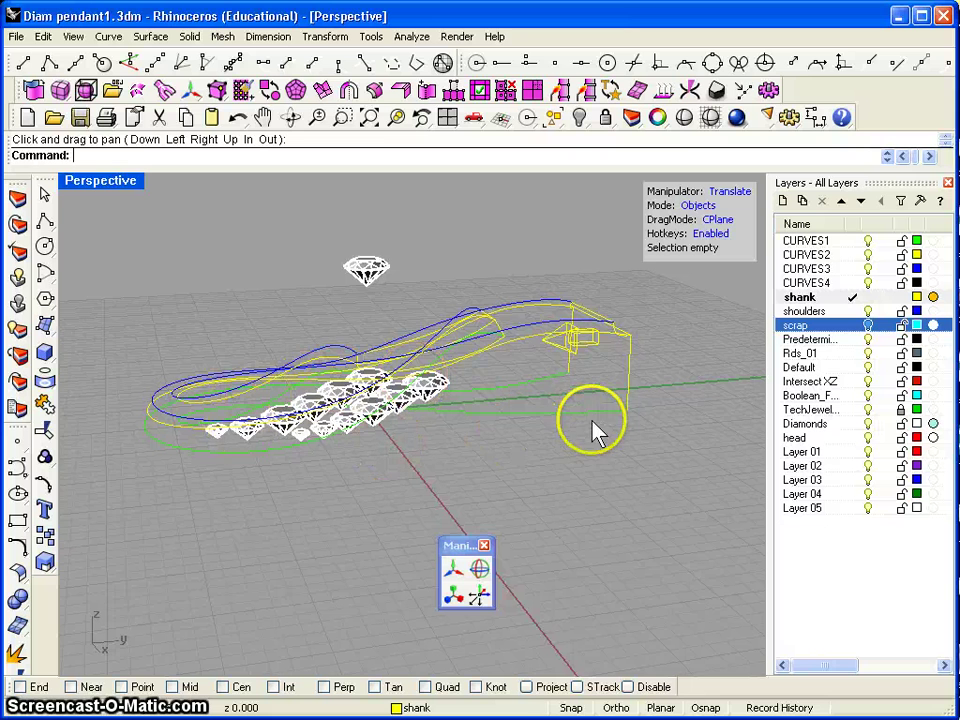
right_drag(500, 436, 300, 375)
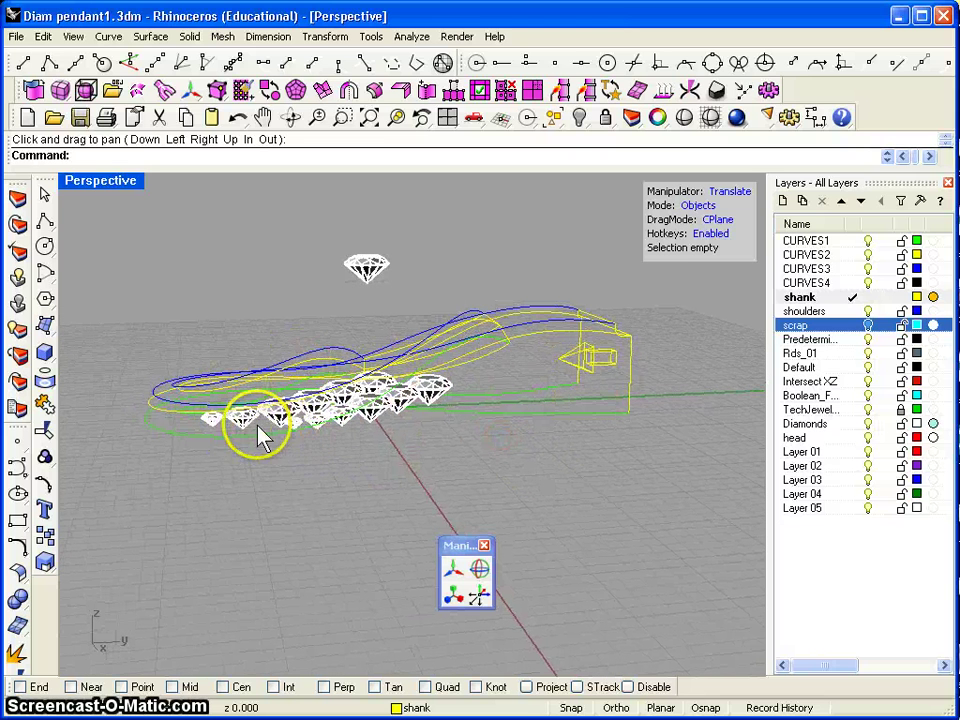
right_drag(316, 452, 311, 420)
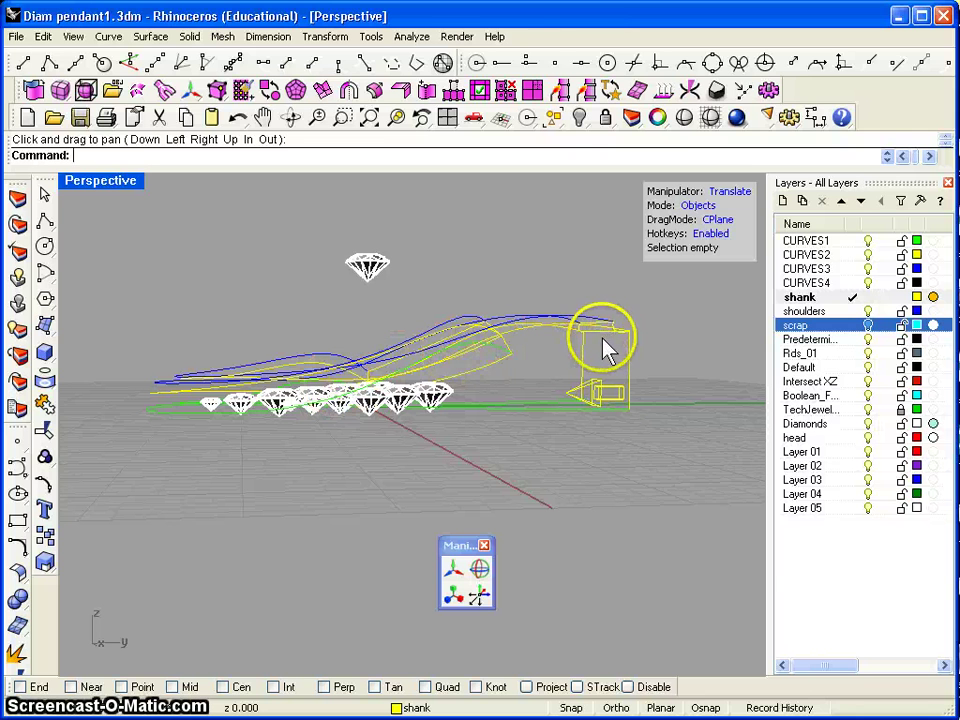
right_drag(605, 352, 497, 450)
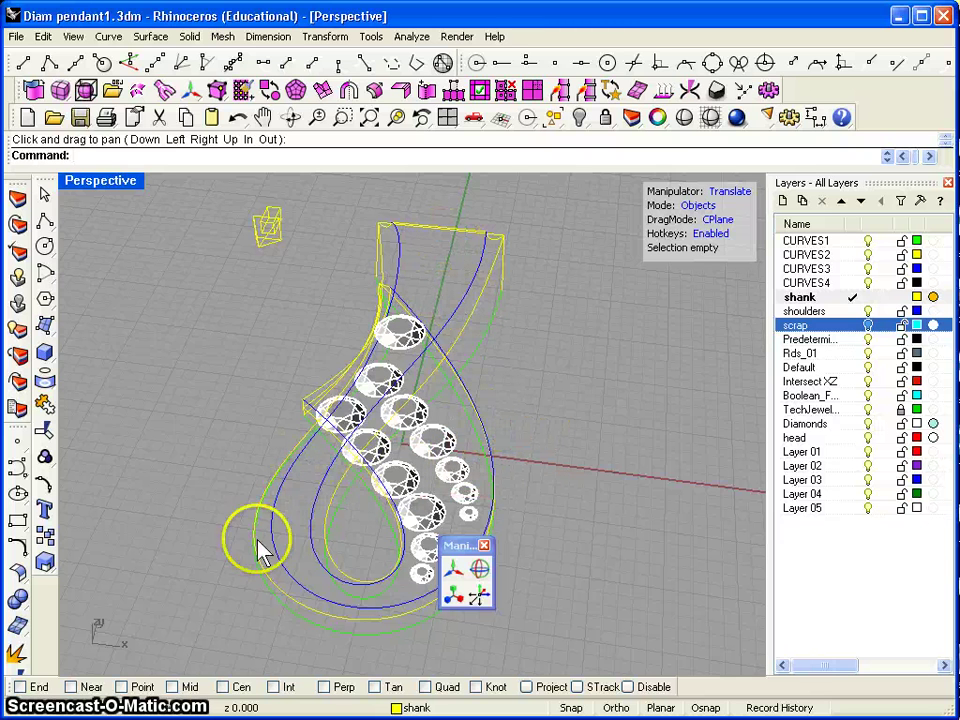
right_drag(518, 370, 540, 298)
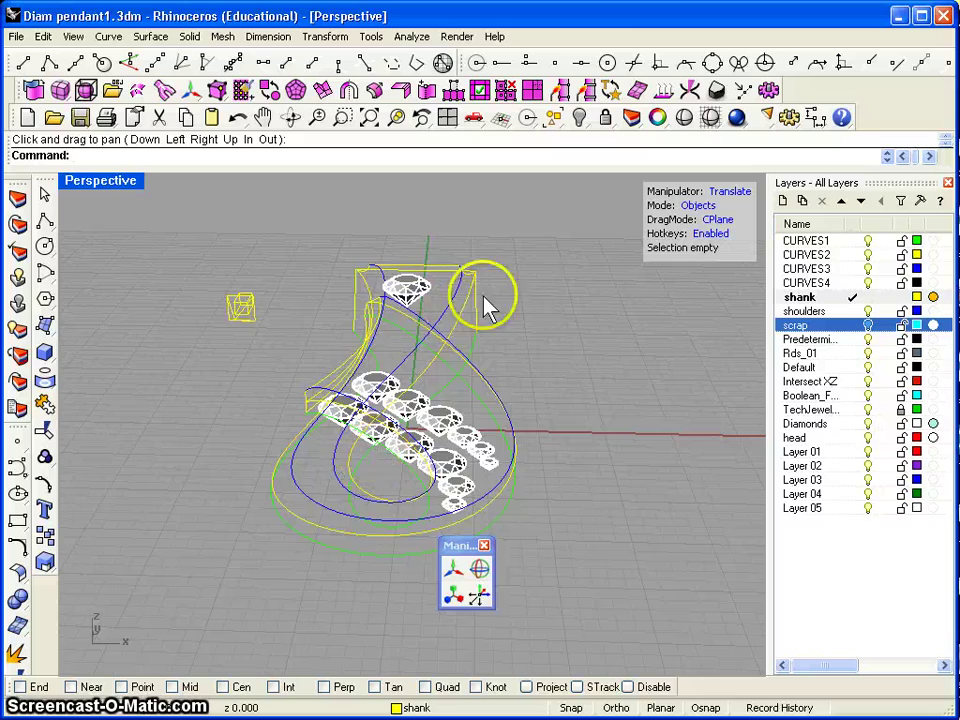
right_drag(529, 407, 397, 367)
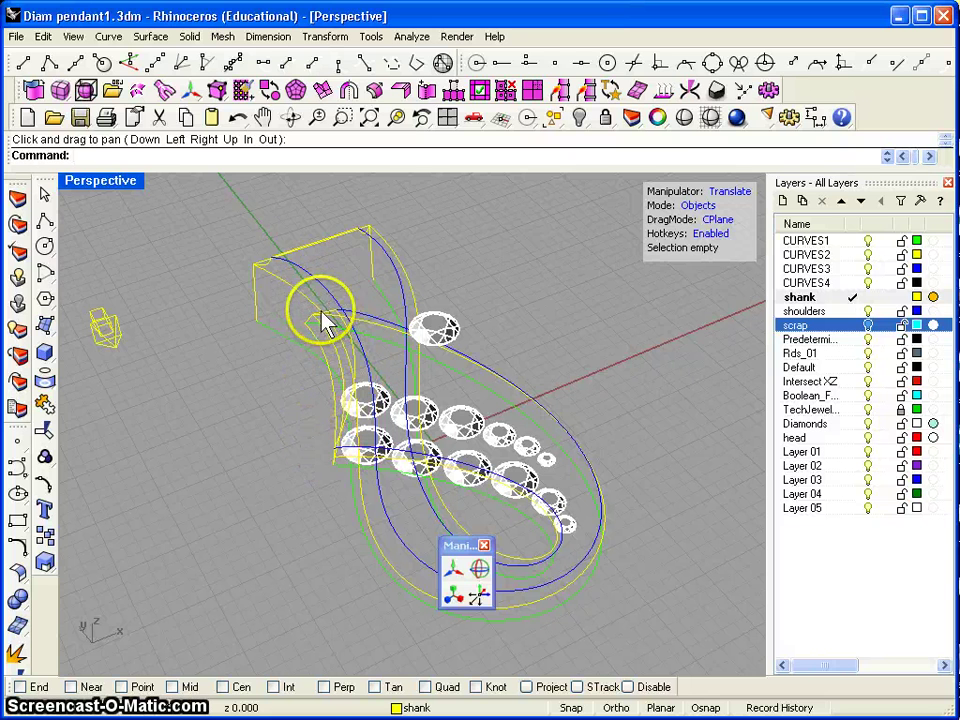
right_drag(561, 332, 390, 343)
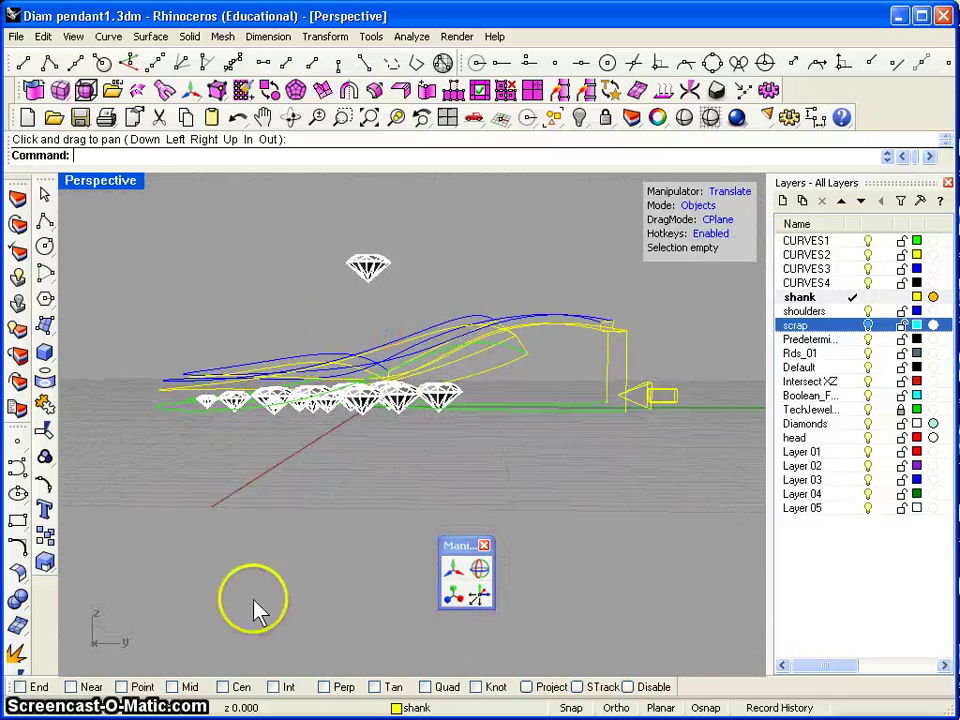
click(47, 38)
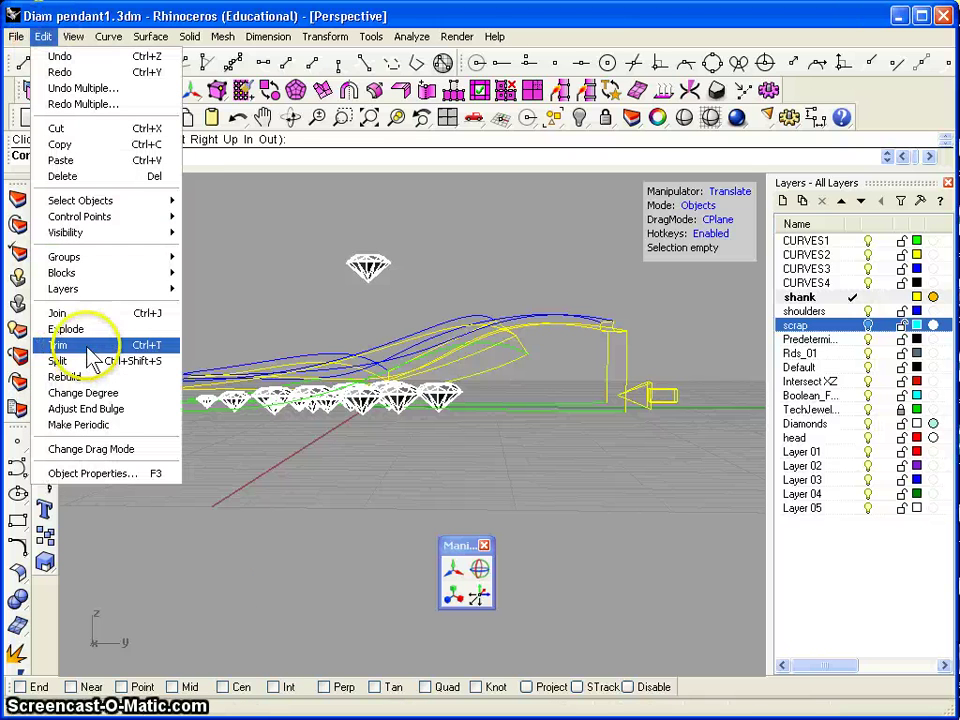
mouse_move(100, 240)
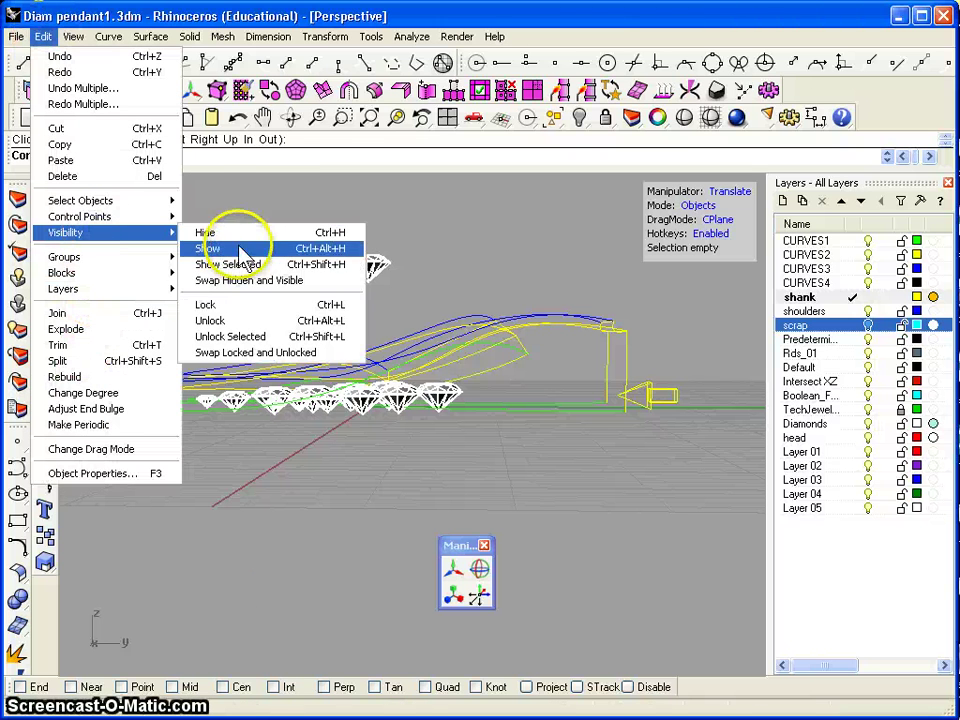
click(238, 247)
right_drag(480, 445, 472, 293)
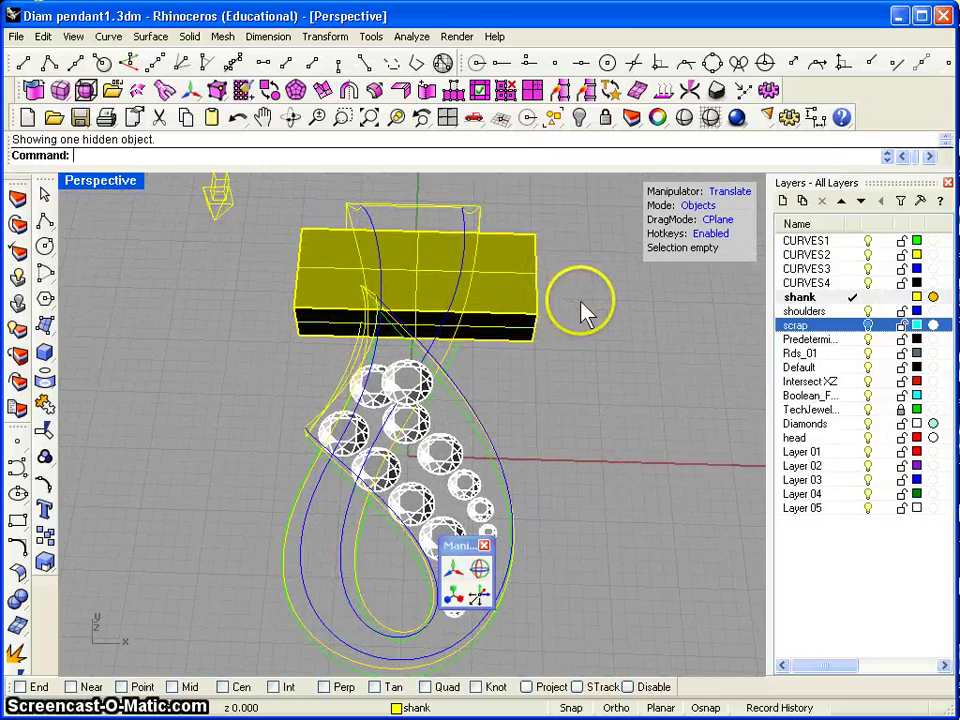
right_drag(585, 305, 288, 210)
right_drag(515, 495, 592, 405)
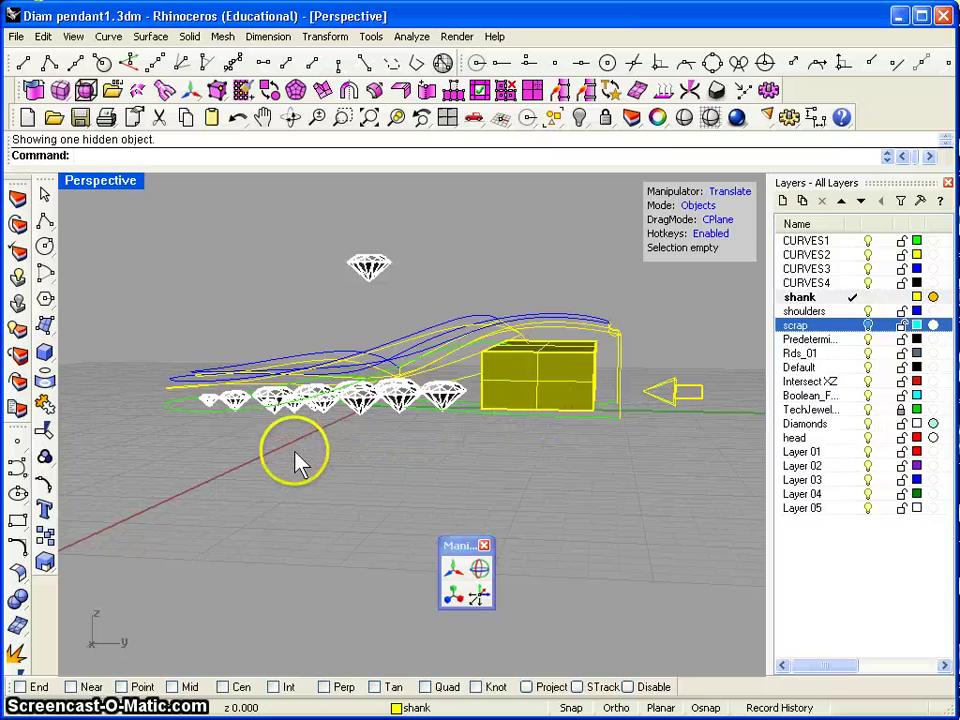
right_drag(298, 455, 534, 332)
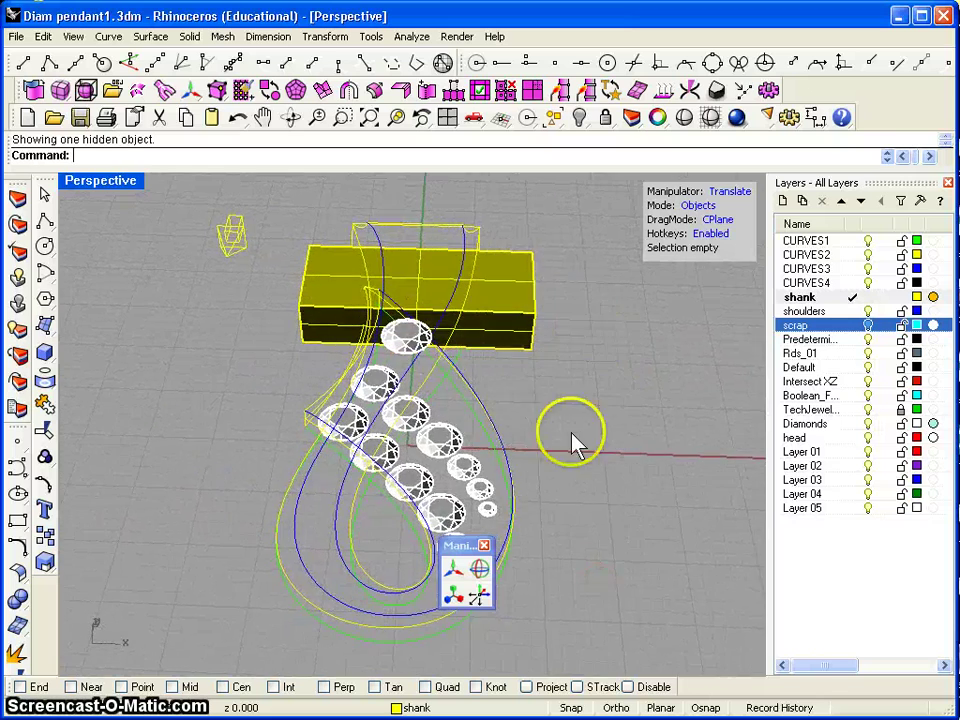
mouse_move(575, 433)
right_down()
mouse_move(617, 521)
mouse_move(570, 482)
mouse_move(376, 390)
mouse_move(236, 272)
mouse_move(557, 441)
right_up()
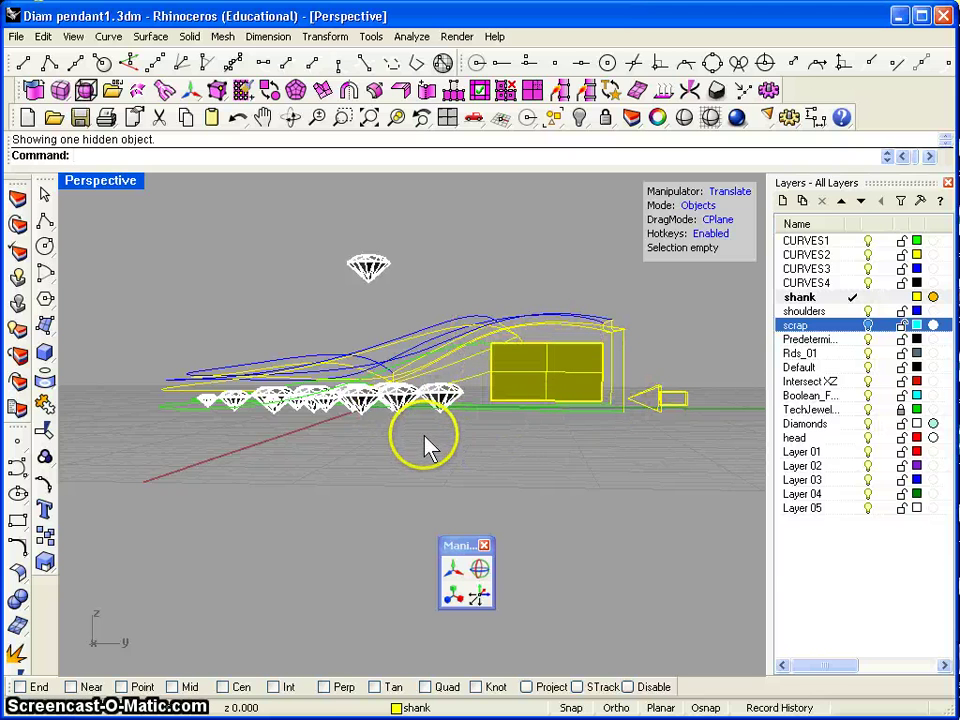
right_drag(402, 455, 470, 465)
mouse_move(460, 520)
right_down()
mouse_move(446, 454)
mouse_move(392, 476)
mouse_move(603, 600)
mouse_move(570, 500)
mouse_move(531, 435)
mouse_move(557, 441)
mouse_move(356, 378)
mouse_move(291, 305)
right_up()
click(512, 443)
click(567, 413)
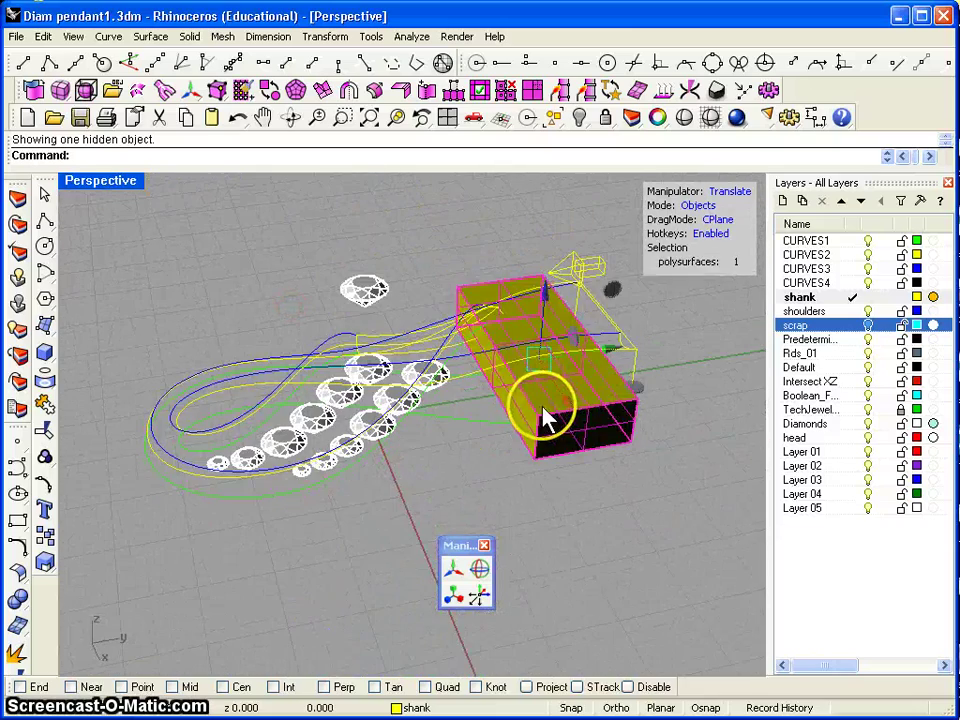
key(ctrl+h)
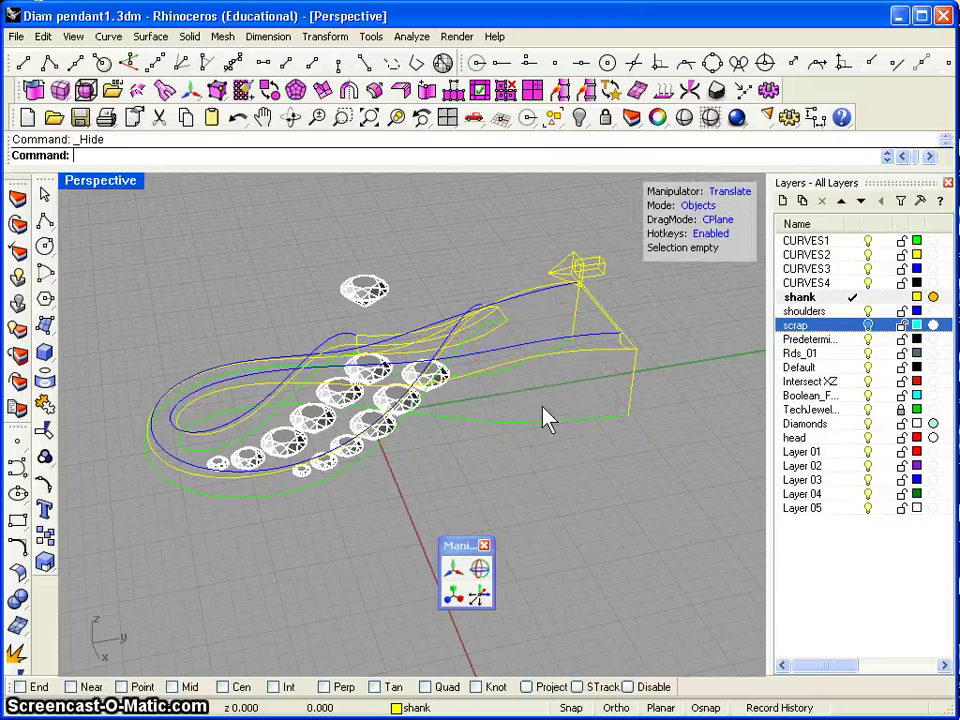
Try a two-rail sweep with the green and second rails and a yellow section, then cancel it.
ctrl+right_drag(546, 418, 670, 385)
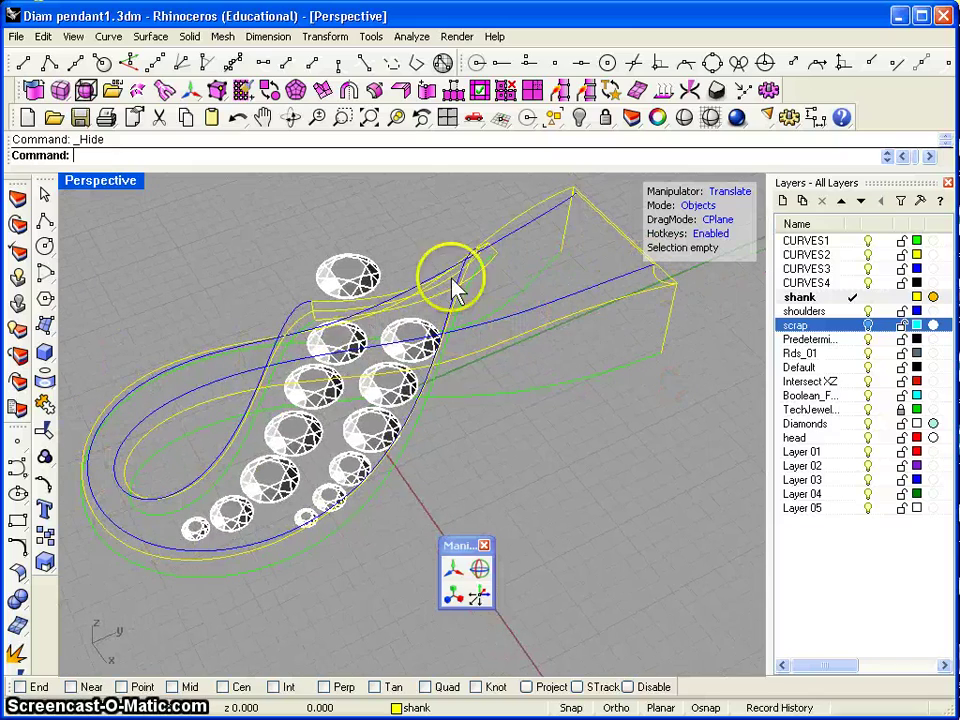
right_drag(655, 330, 455, 348)
scroll(446, 403, up, 5)
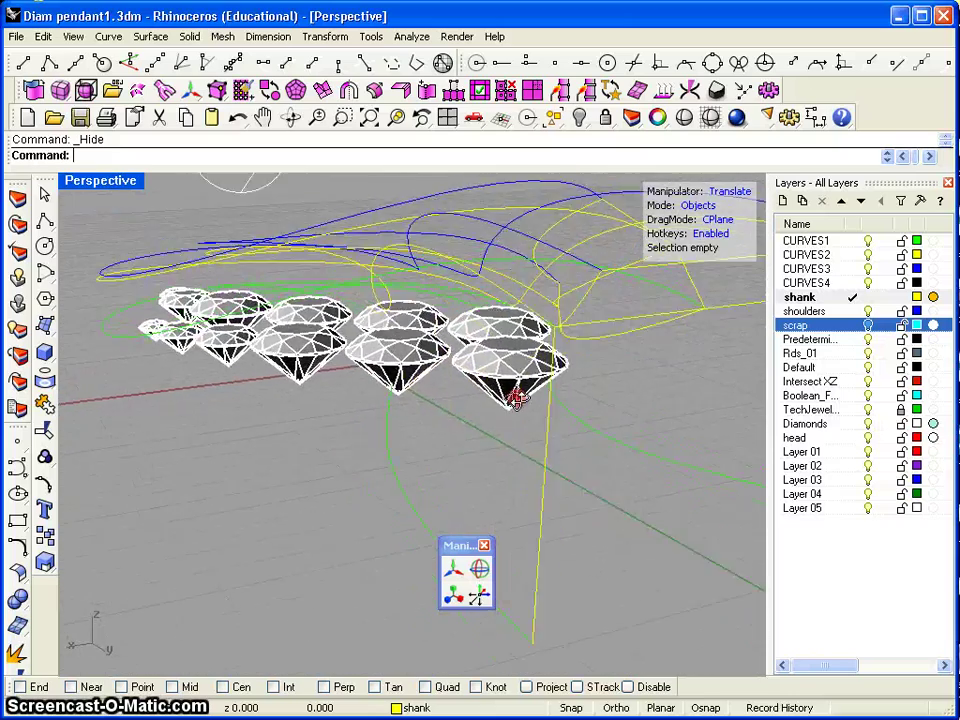
scroll(480, 400, up, 1)
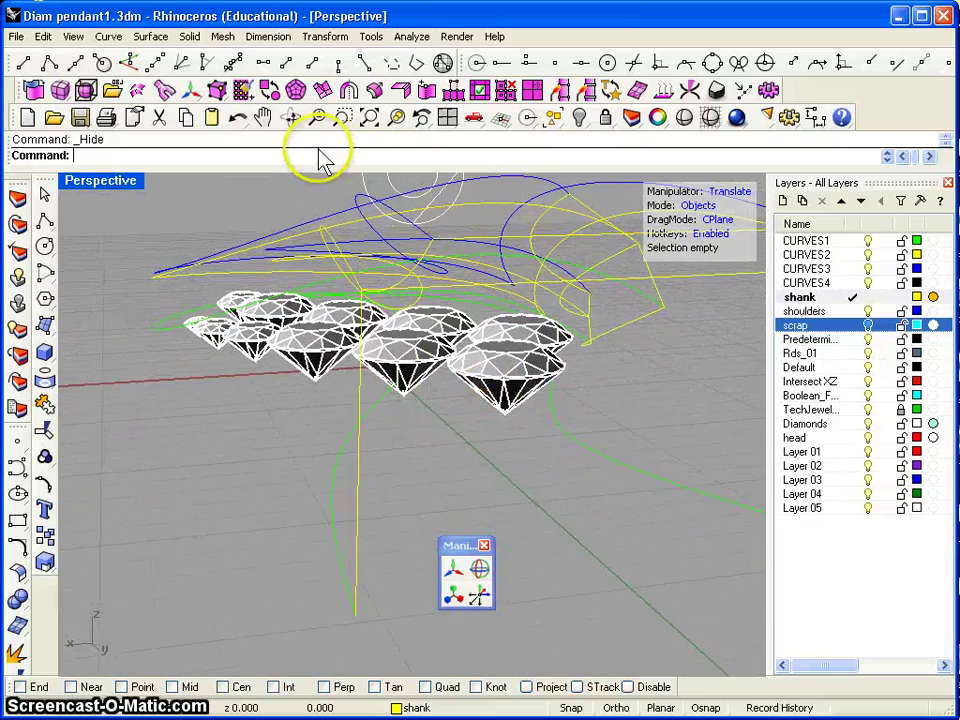
click(150, 37)
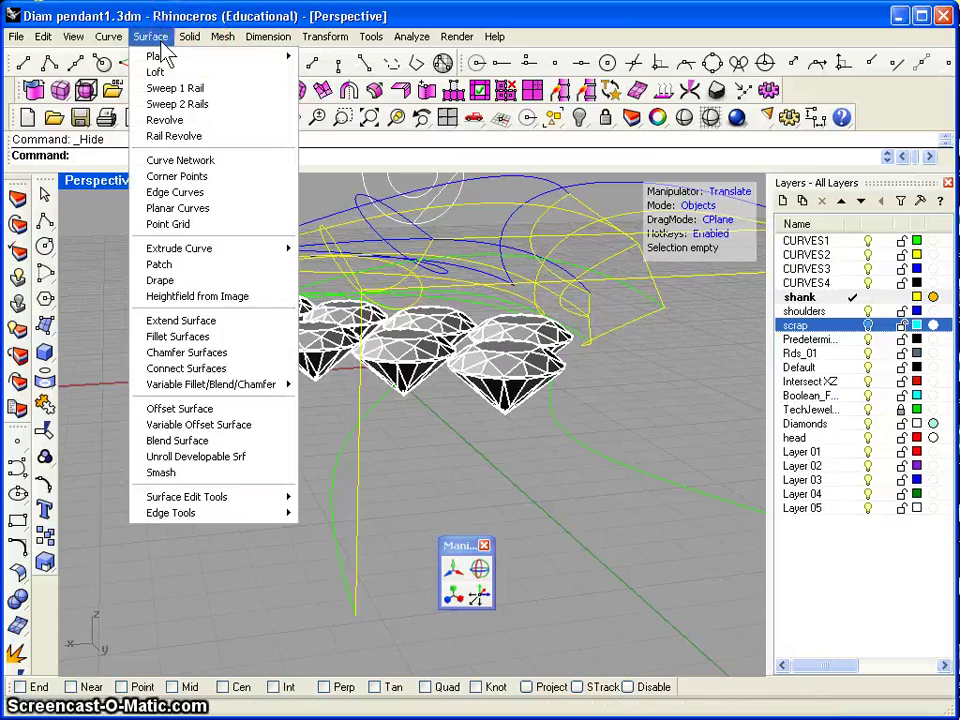
click(205, 105)
right_drag(349, 435, 377, 450)
click(525, 612)
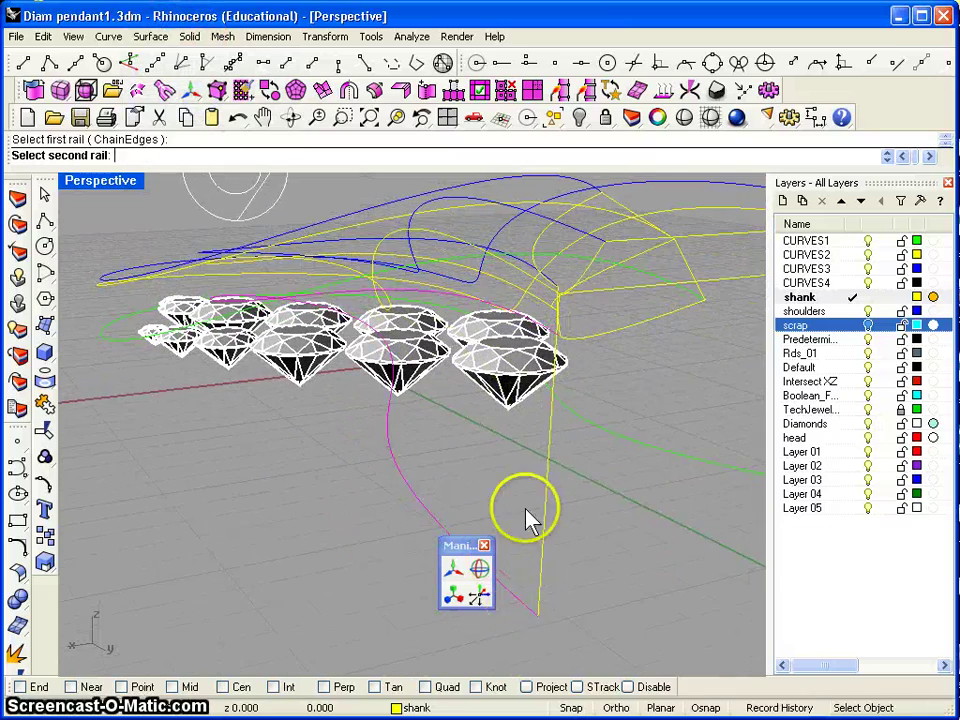
click(463, 308)
click(557, 368)
mouse_move(557, 368)
right_down()
mouse_move(561, 360)
mouse_move(557, 367)
right_up()
key(Escape)
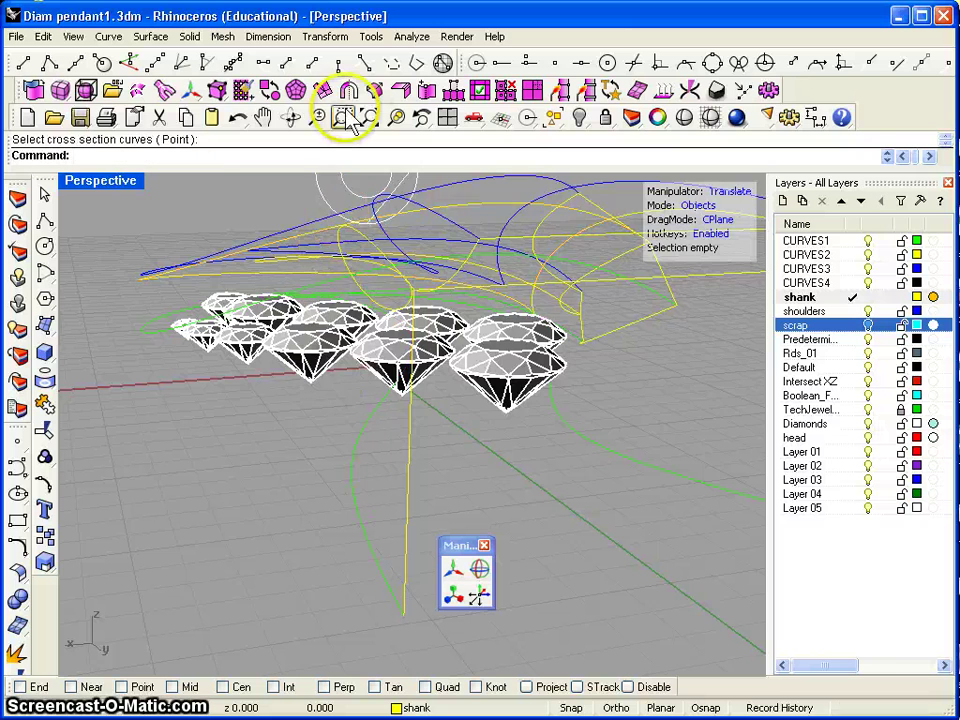
Rerun Sweep 2 Rails on both shank rails and the vertical yellow cross-section curve.
right_click(345, 148)
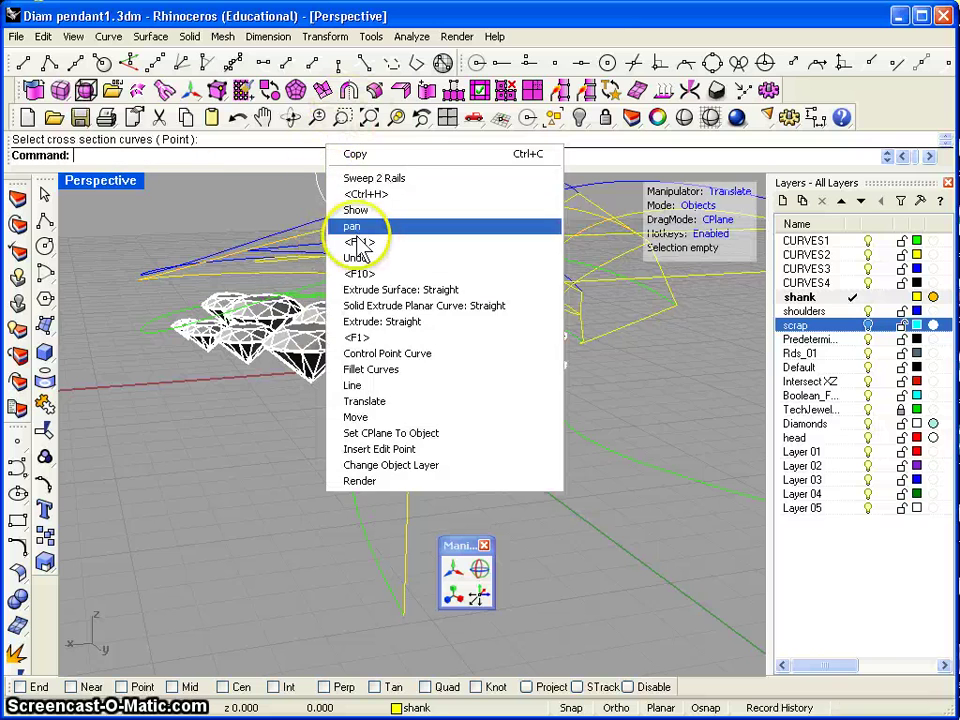
click(378, 180)
right_drag(320, 435, 318, 435)
click(458, 322)
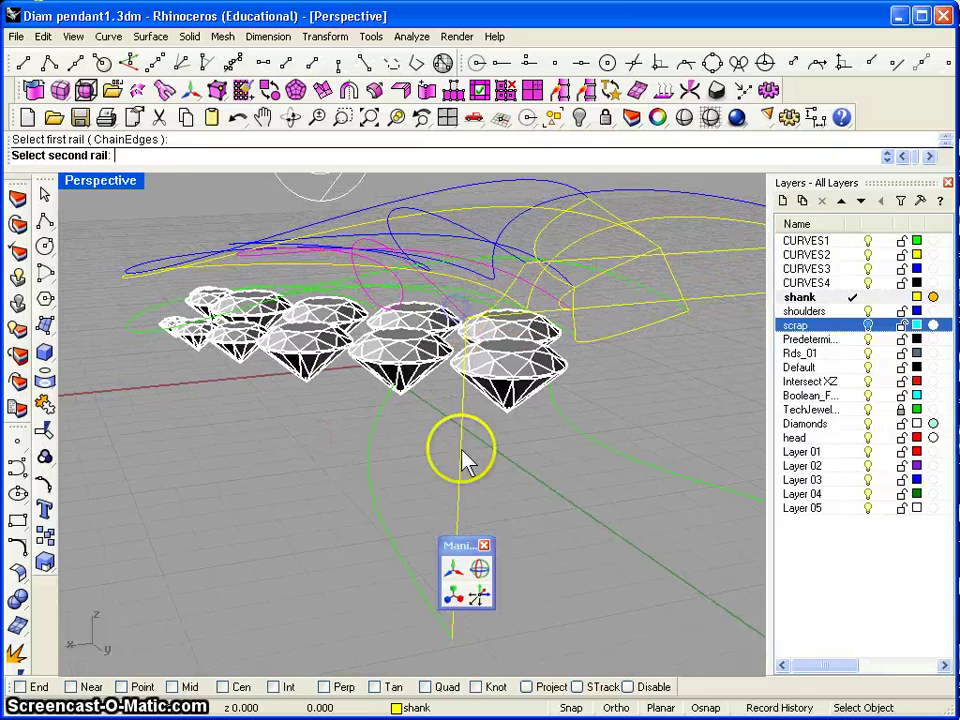
click(410, 573)
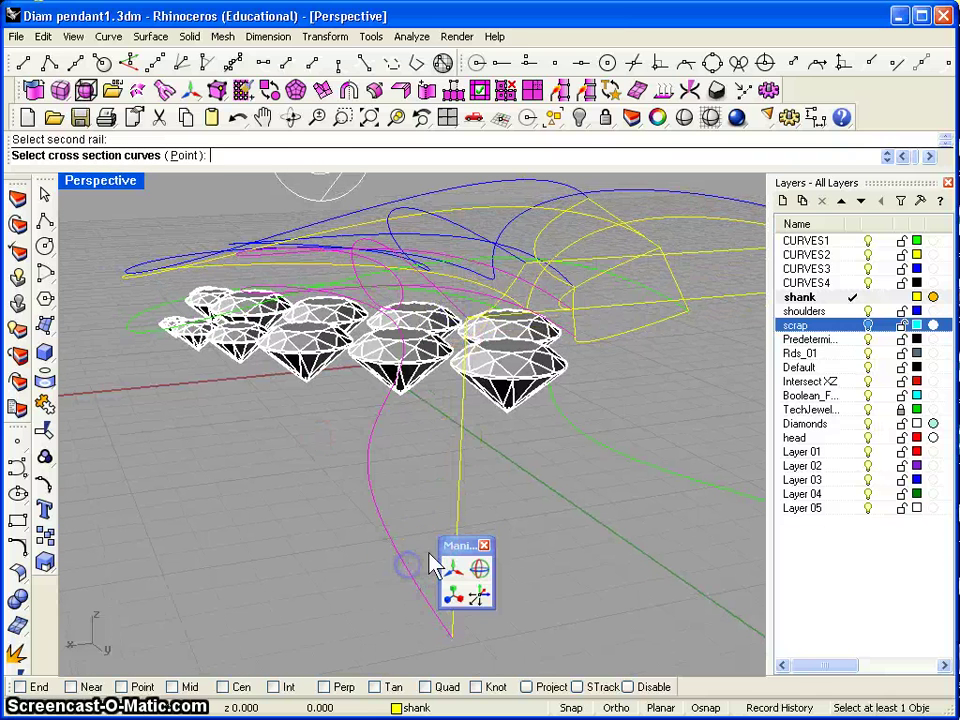
click(458, 468)
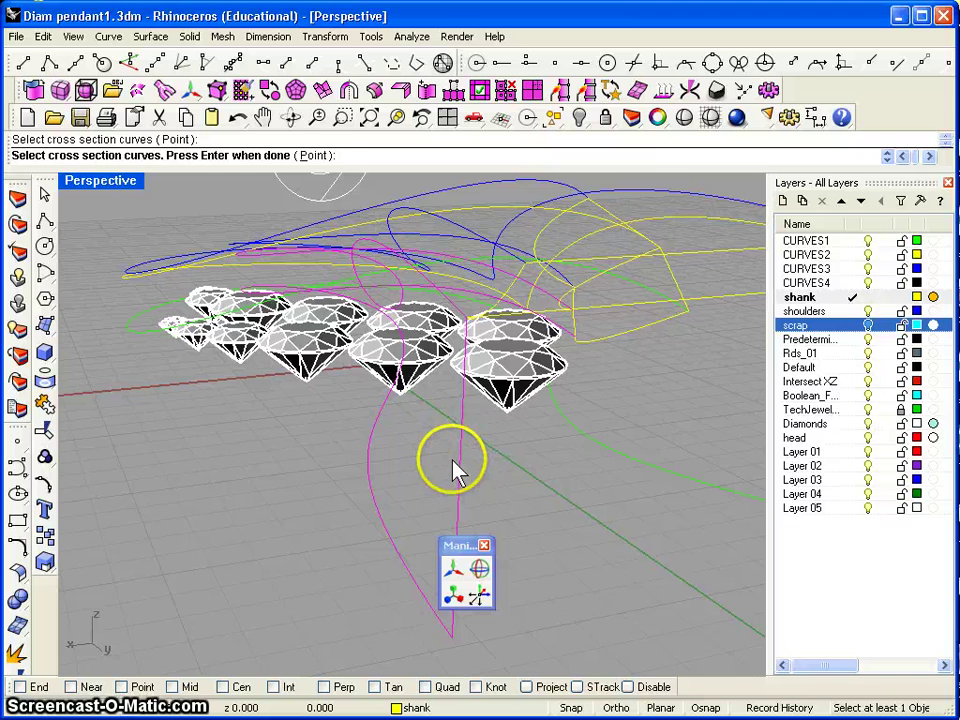
key(Return)
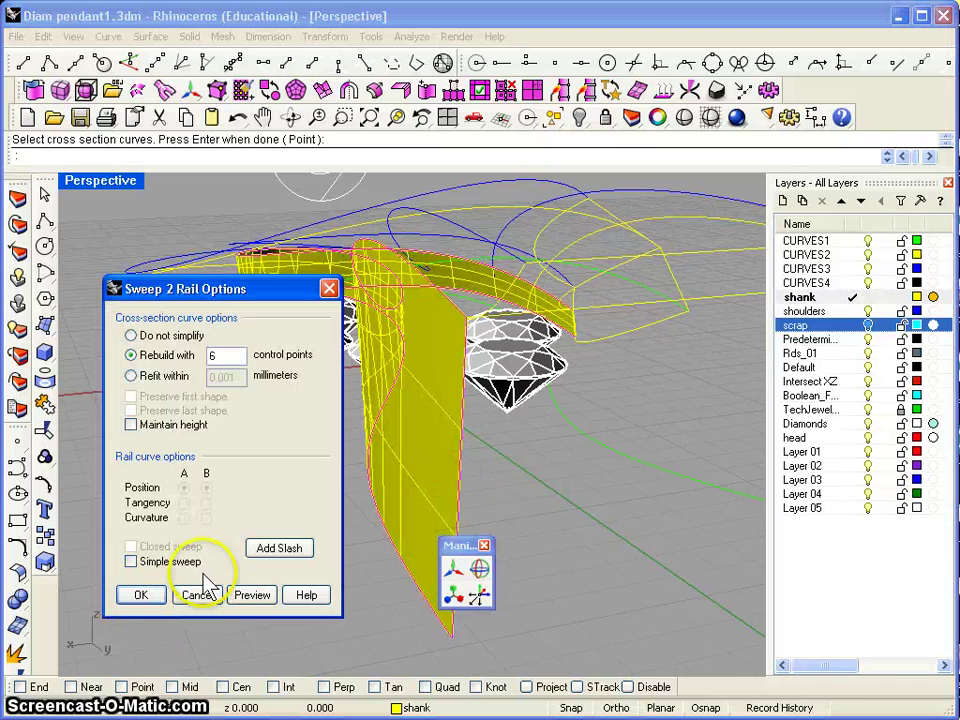
Abandon the added slash and accept Sweep 2 Rail Options to create the shank surface.
click(278, 548)
right_drag(248, 498, 368, 526)
right_click(368, 526)
click(143, 596)
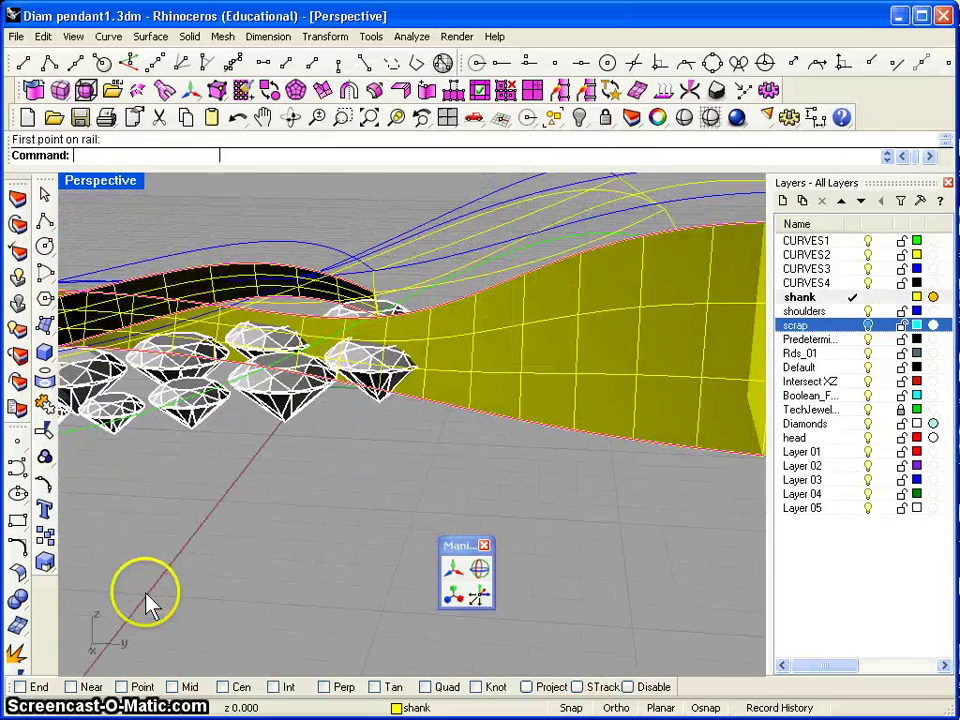
Orbit and zoom around the pendant to inspect the new swept shank surface.
right_drag(439, 456, 467, 503)
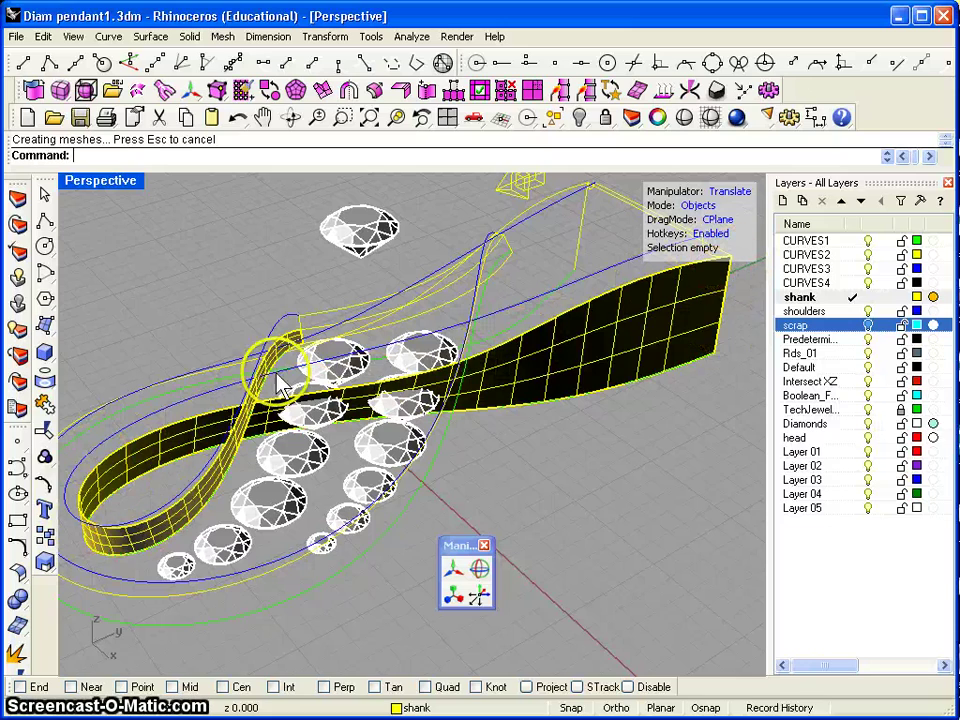
right_drag(686, 381, 370, 348)
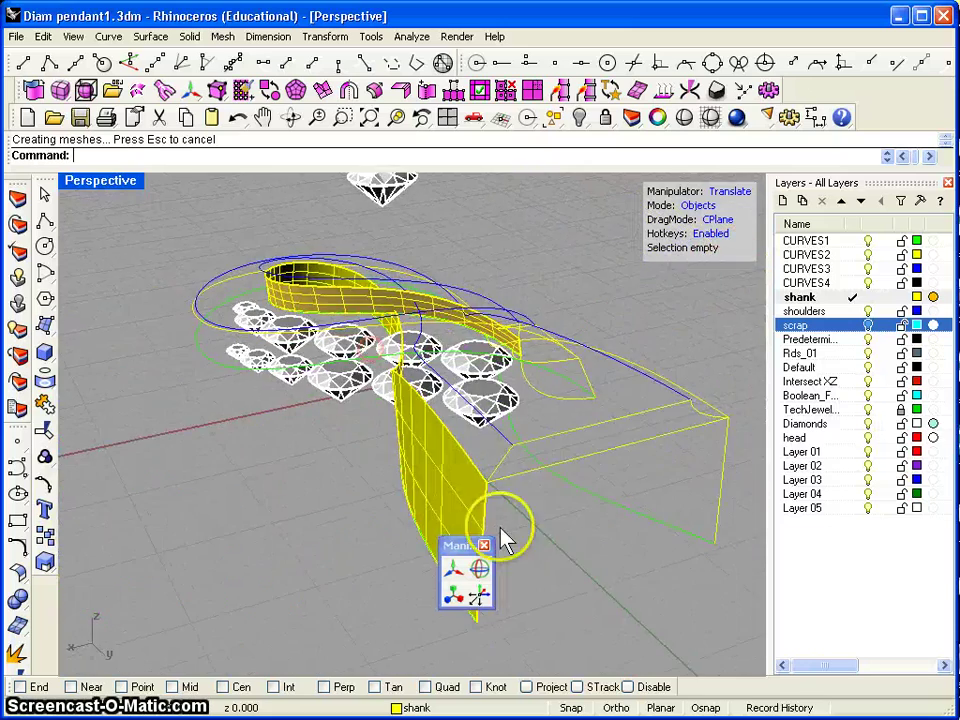
scroll(493, 520, up, 3)
scroll(501, 476, down, 3)
right_drag(551, 478, 505, 448)
scroll(461, 482, up, 4)
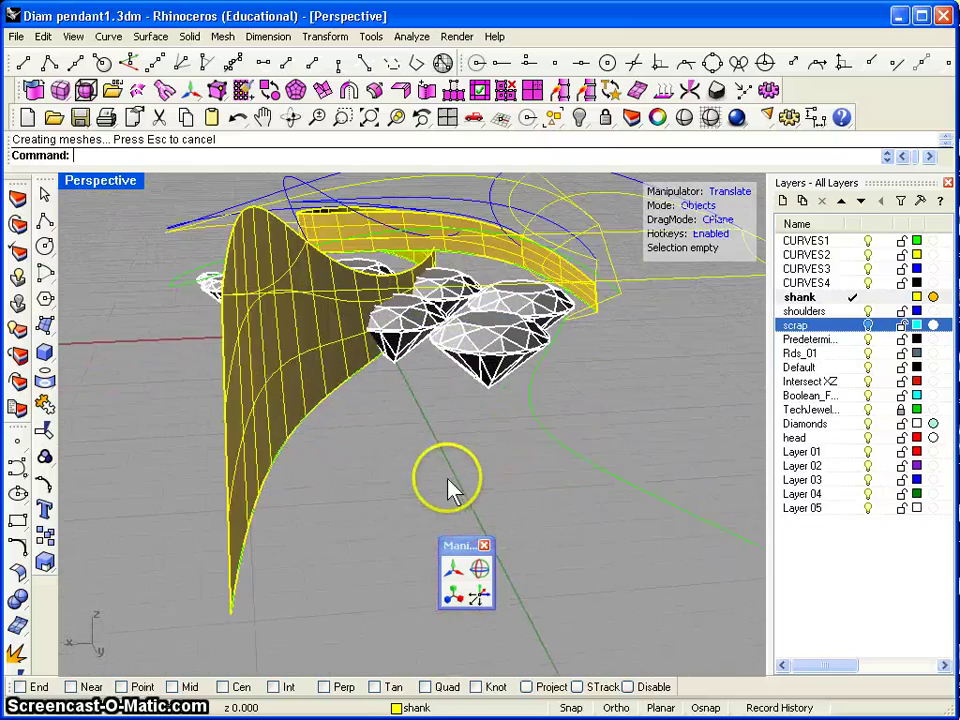
right_drag(446, 480, 352, 451)
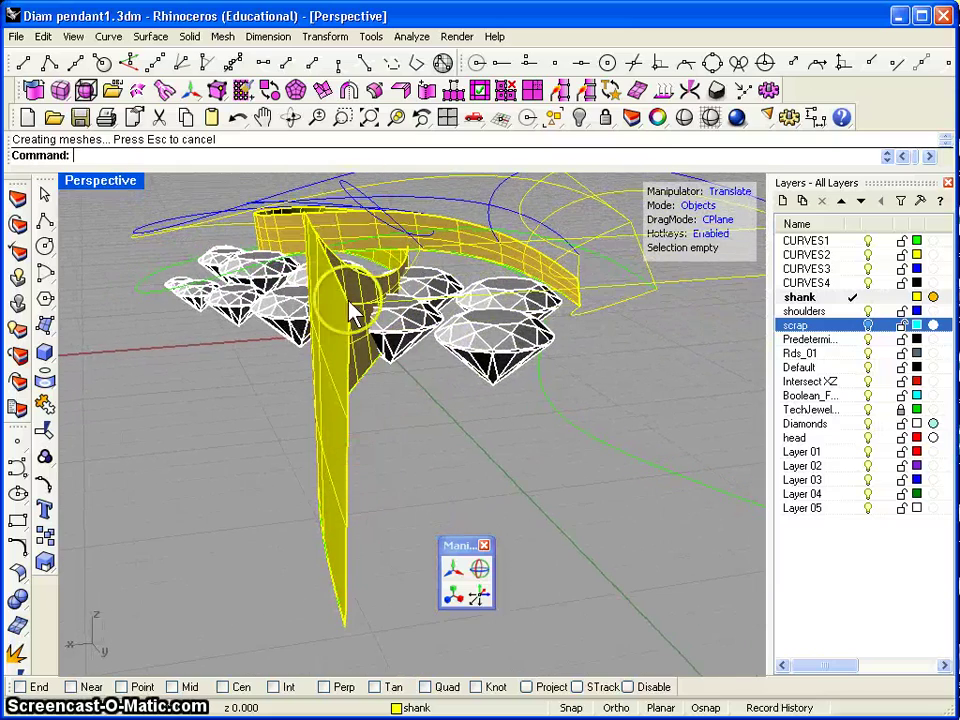
scroll(390, 302, up, 2)
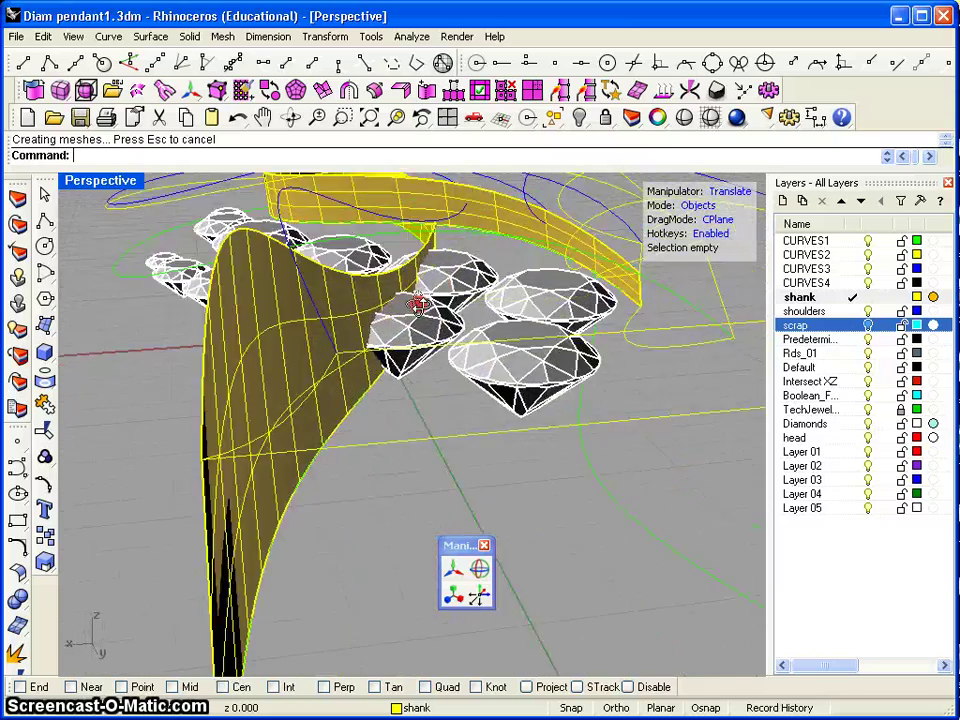
Sweep a second surface using two edges of the first surface as rails plus one cross-section curve.
middle_click(353, 146)
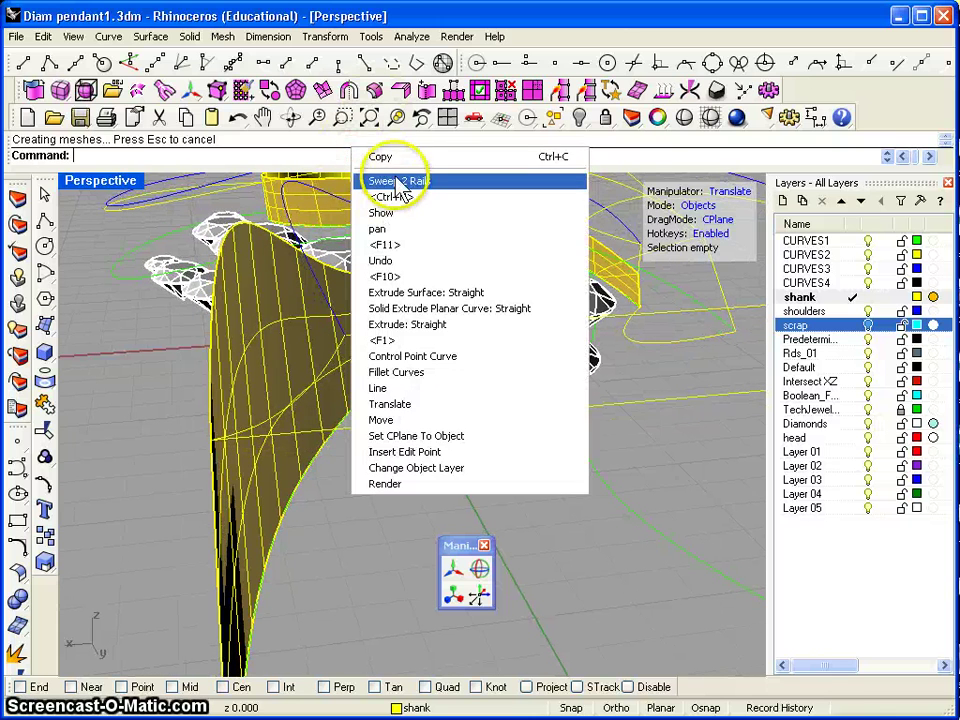
click(400, 185)
click(209, 337)
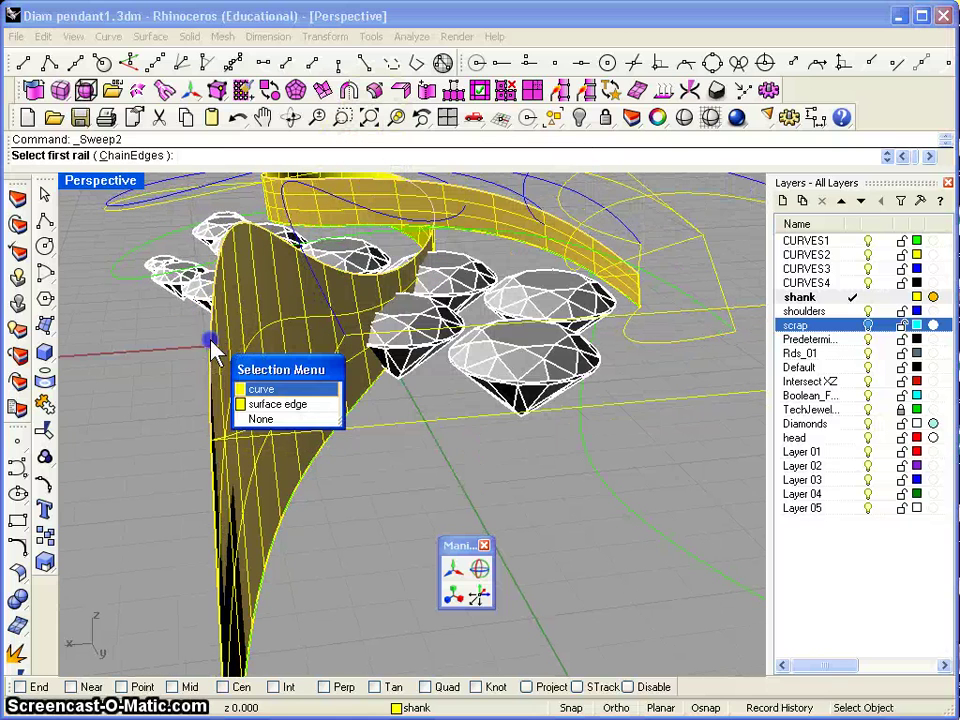
click(284, 404)
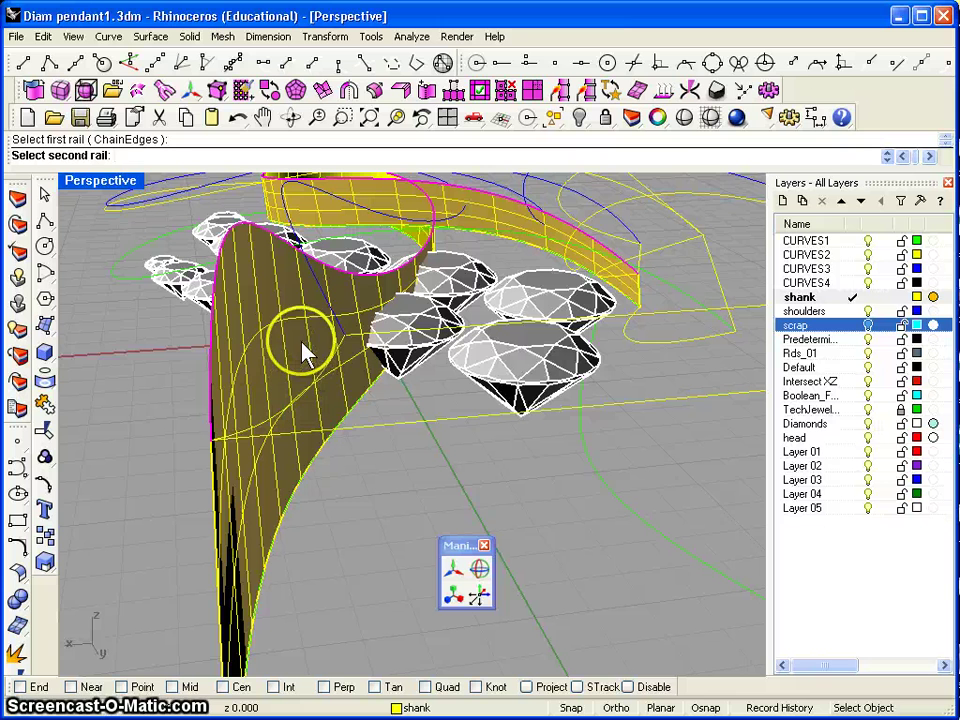
click(321, 293)
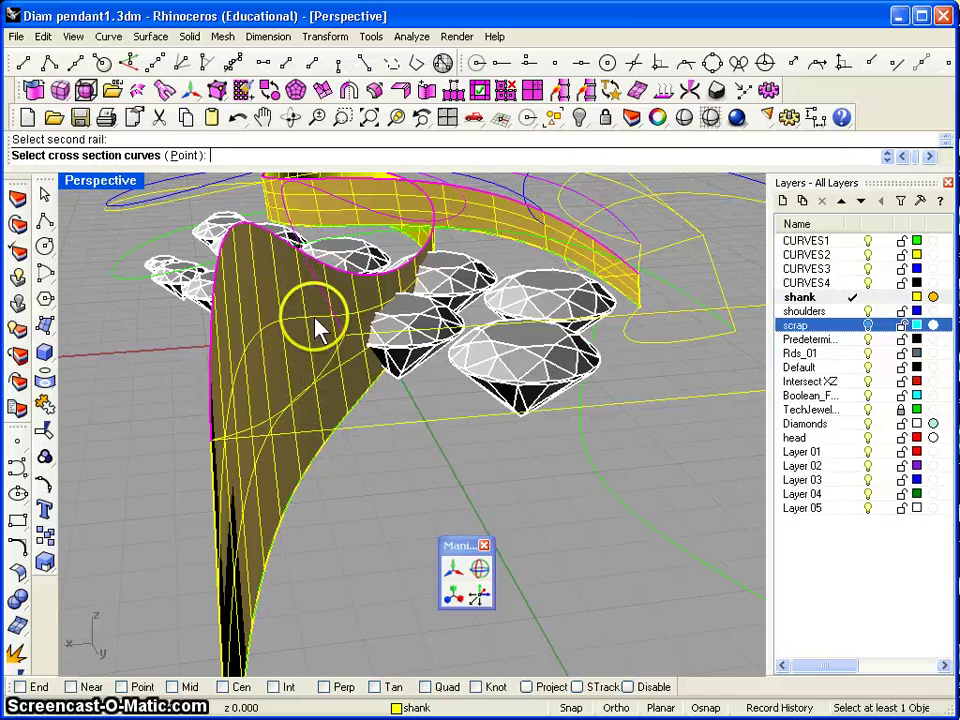
click(329, 363)
key(Return)
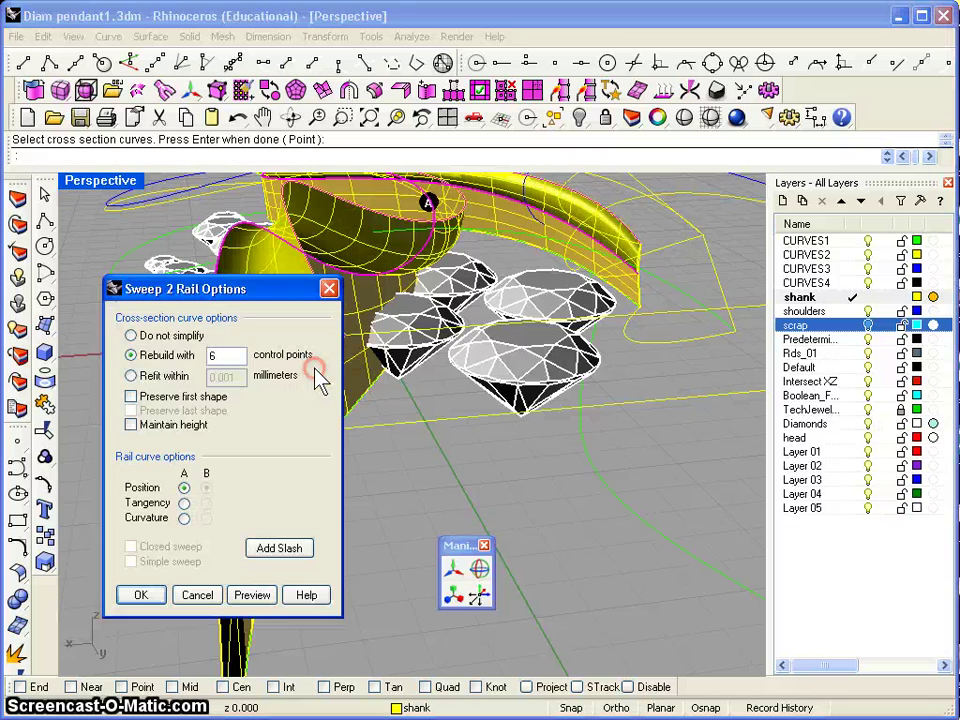
click(152, 596)
right_drag(297, 390, 189, 304)
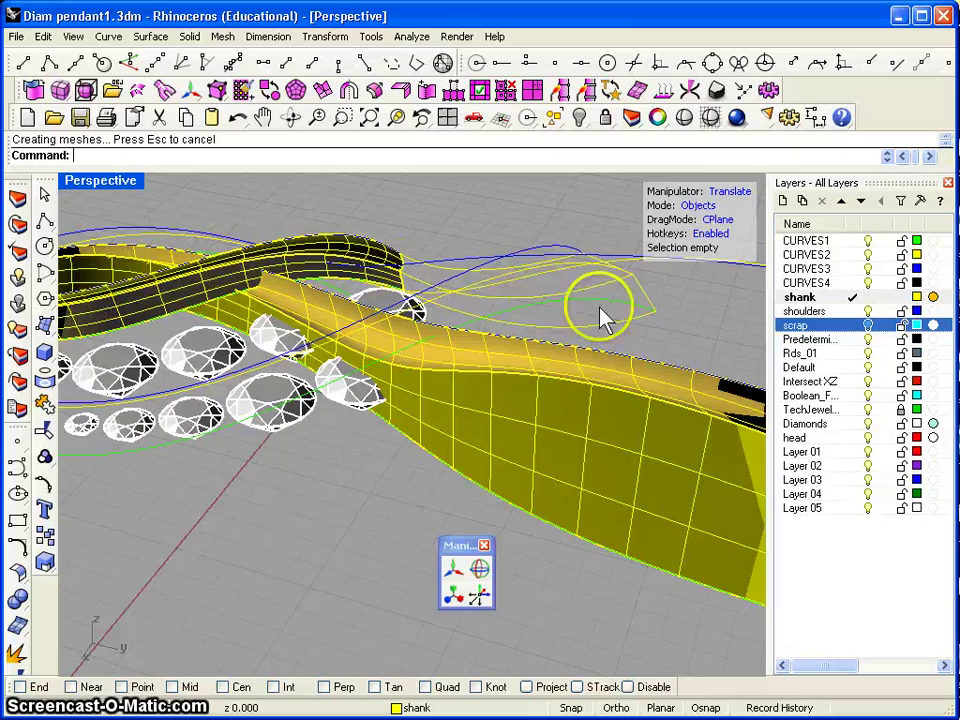
right_drag(597, 310, 330, 350)
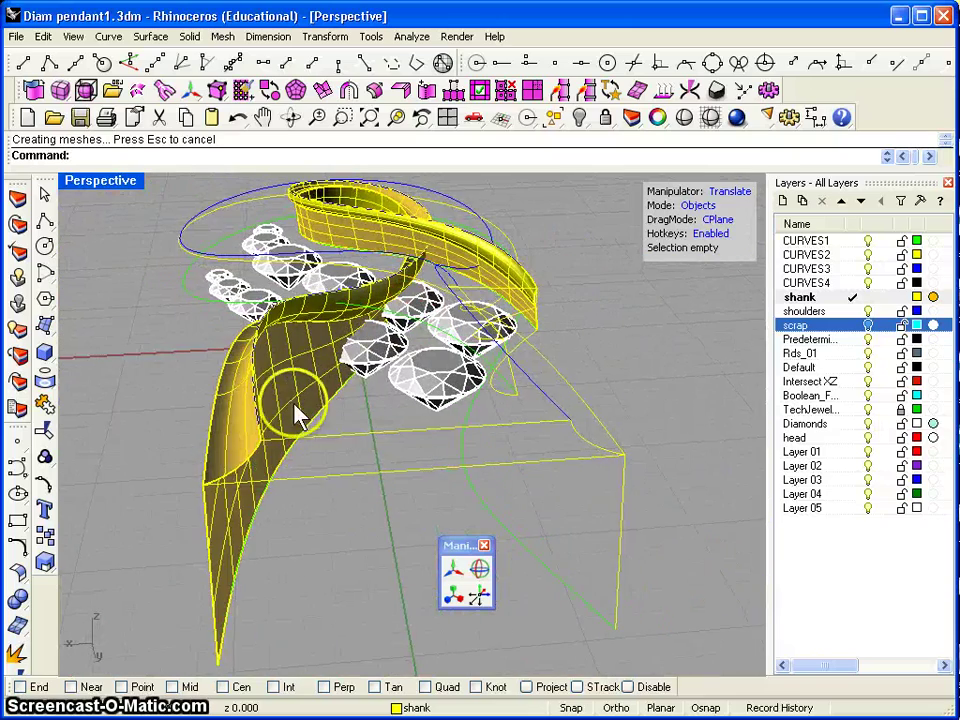
right_drag(297, 413, 317, 392)
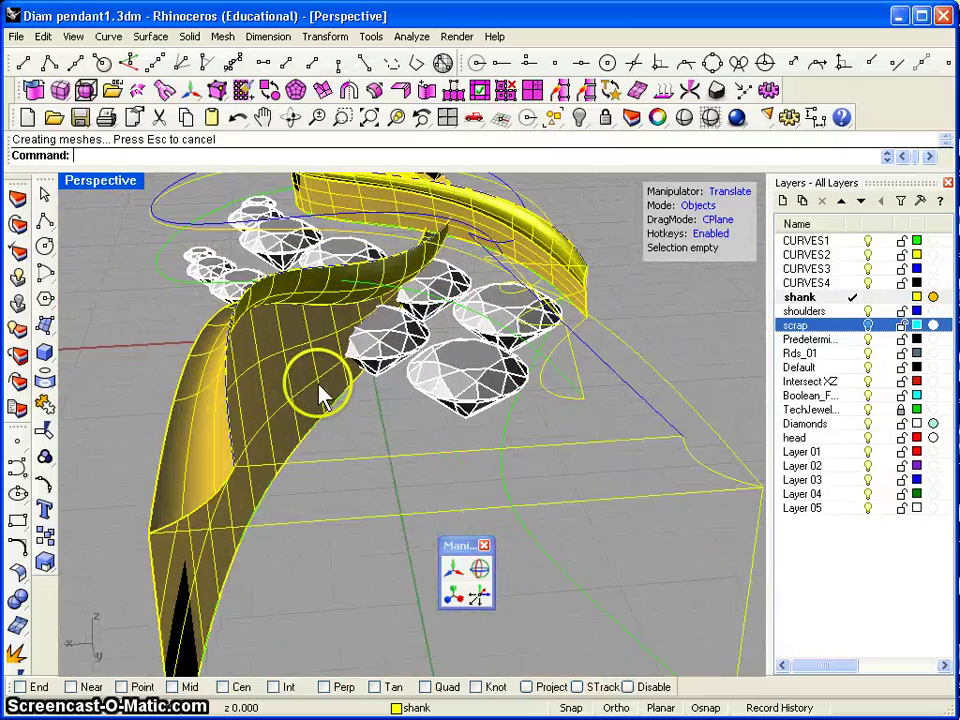
Start a third two-rail sweep from a surface edge and the blue curve, using the front edge as section.
right_click(360, 160)
click(415, 253)
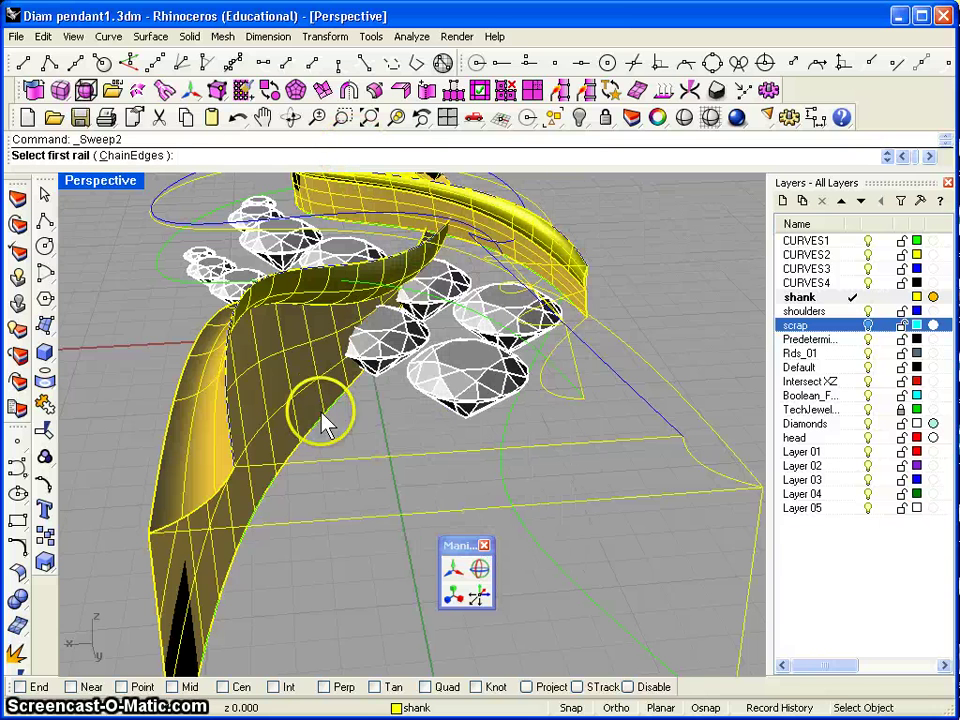
click(242, 447)
click(310, 483)
click(652, 410)
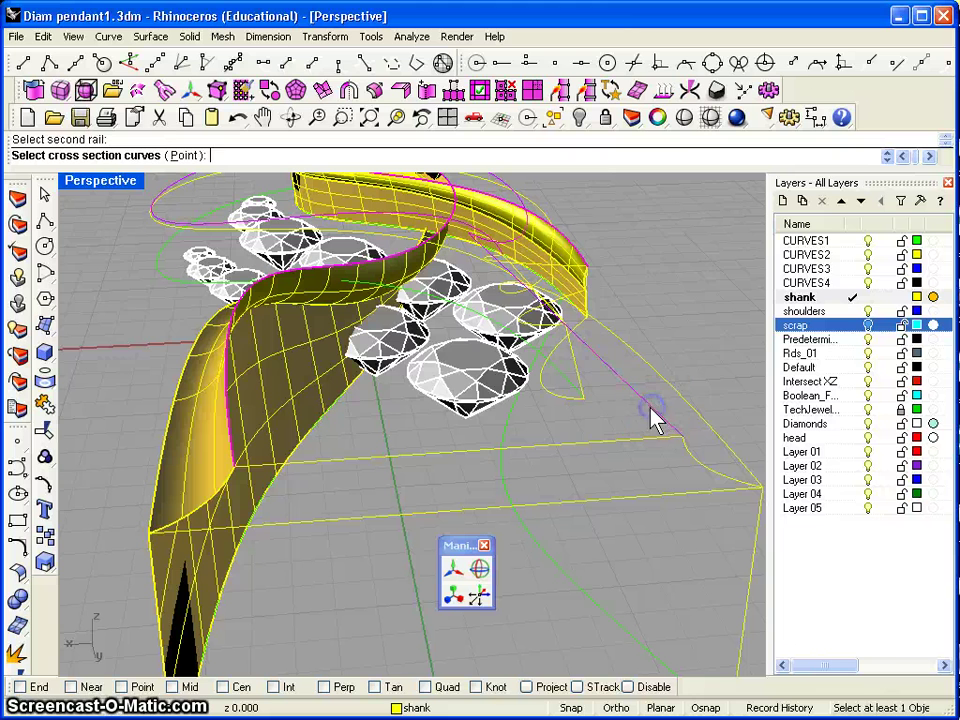
click(607, 440)
right_click(585, 445)
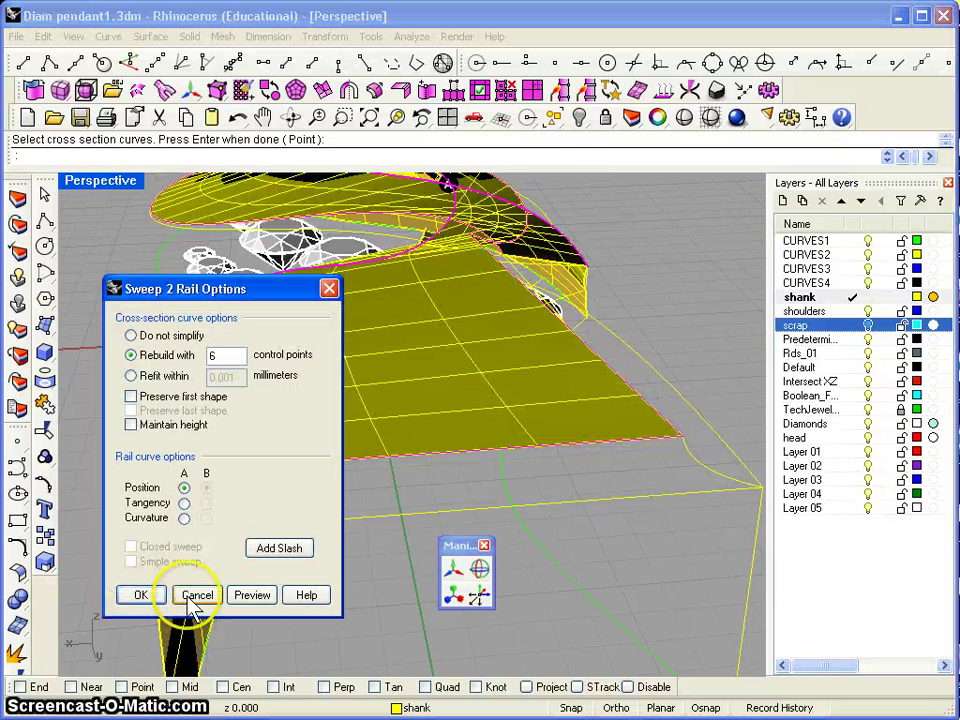
right_drag(425, 345, 477, 310)
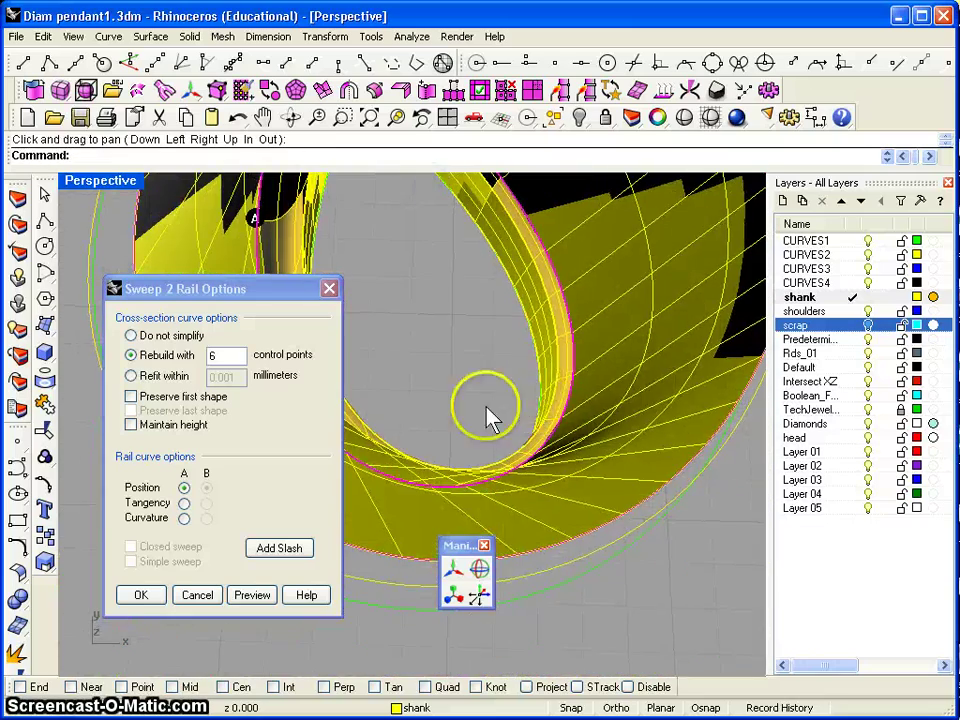
shift+right_drag(478, 413, 544, 423)
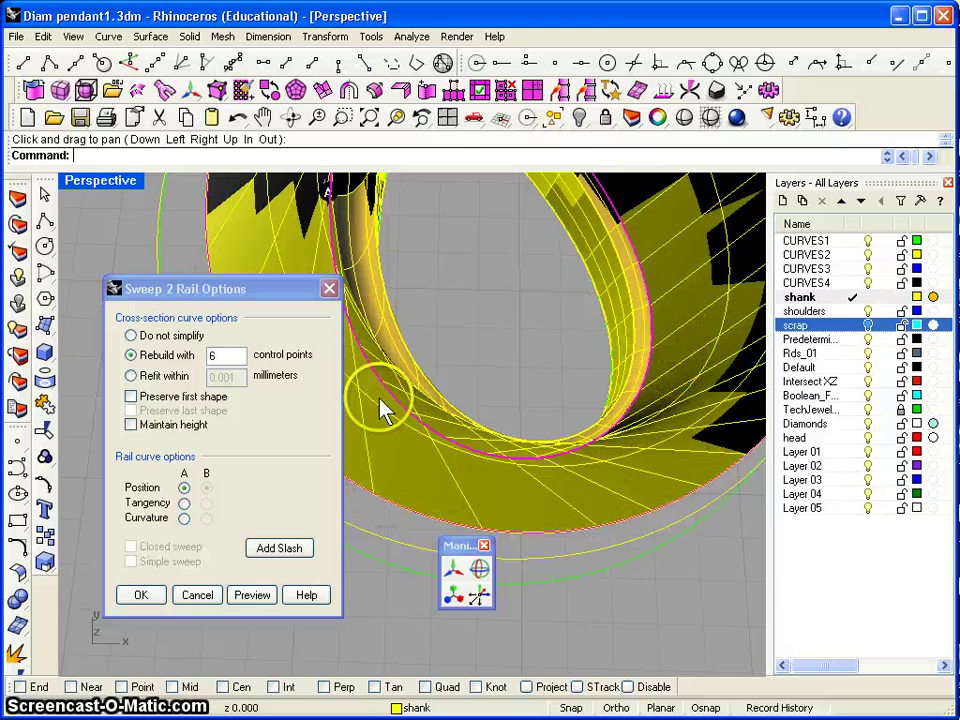
Add a slash between matching points on both rails, then build the third swept surface.
click(270, 549)
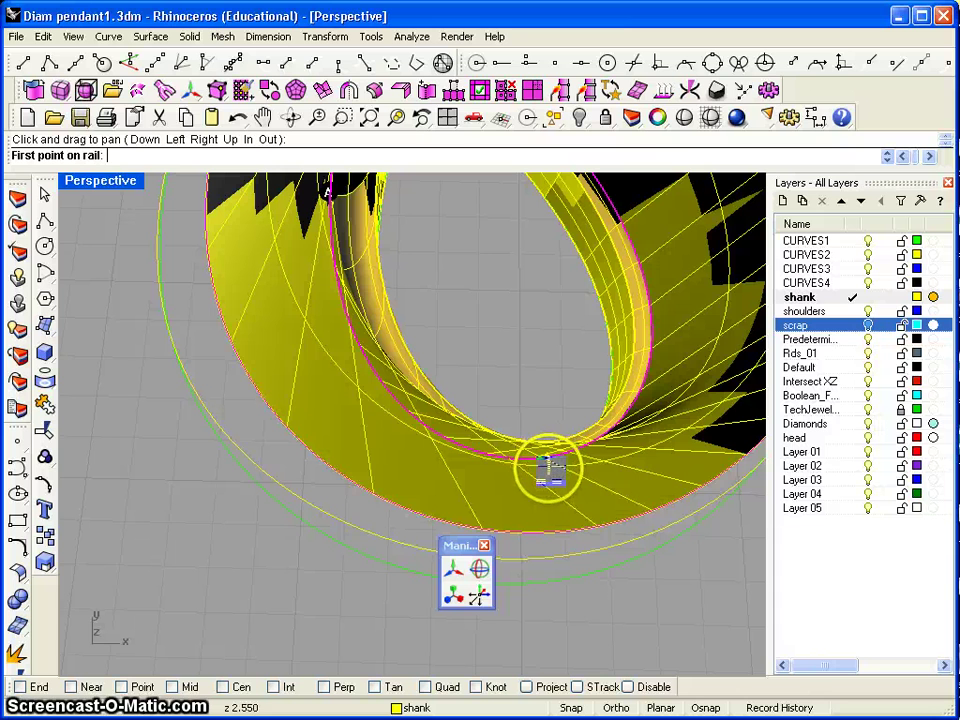
click(546, 470)
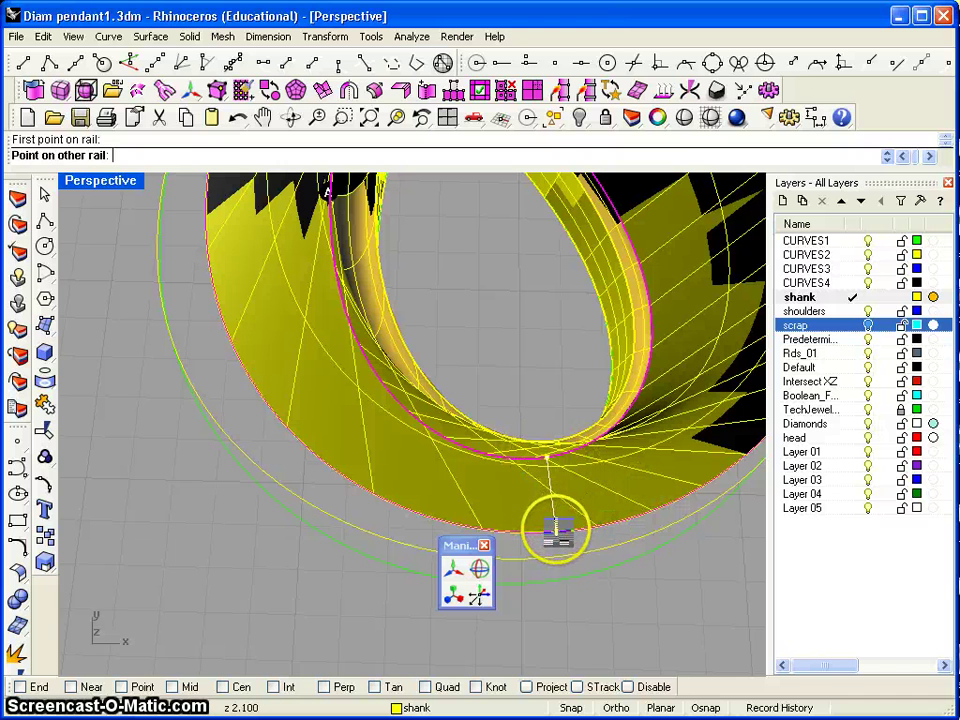
click(557, 532)
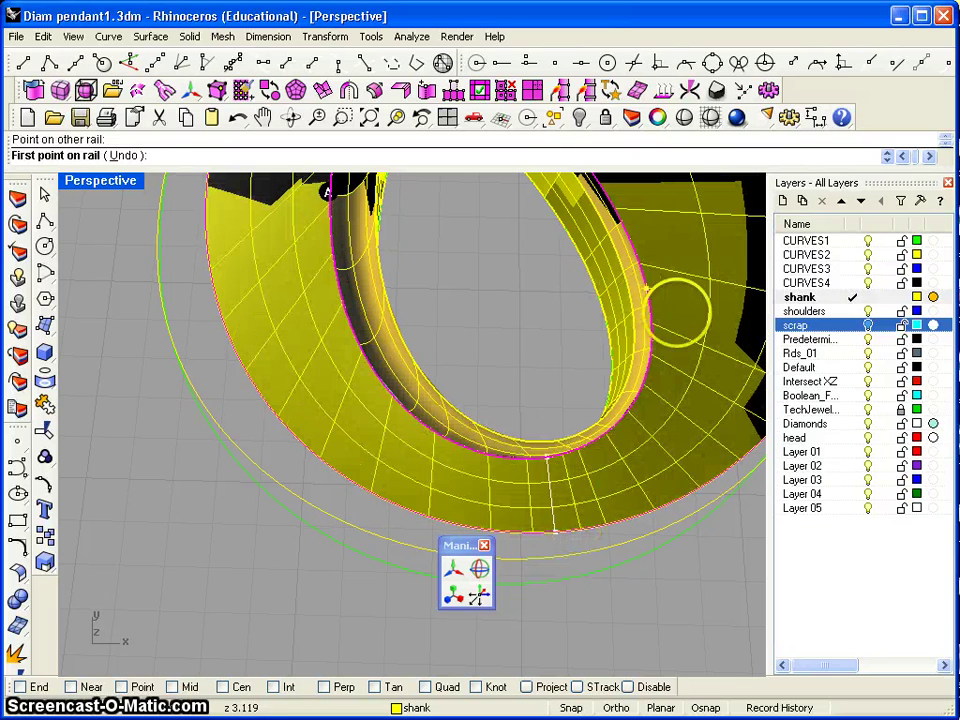
right_drag(497, 490, 476, 495)
right_drag(553, 411, 300, 462)
right_click(204, 355)
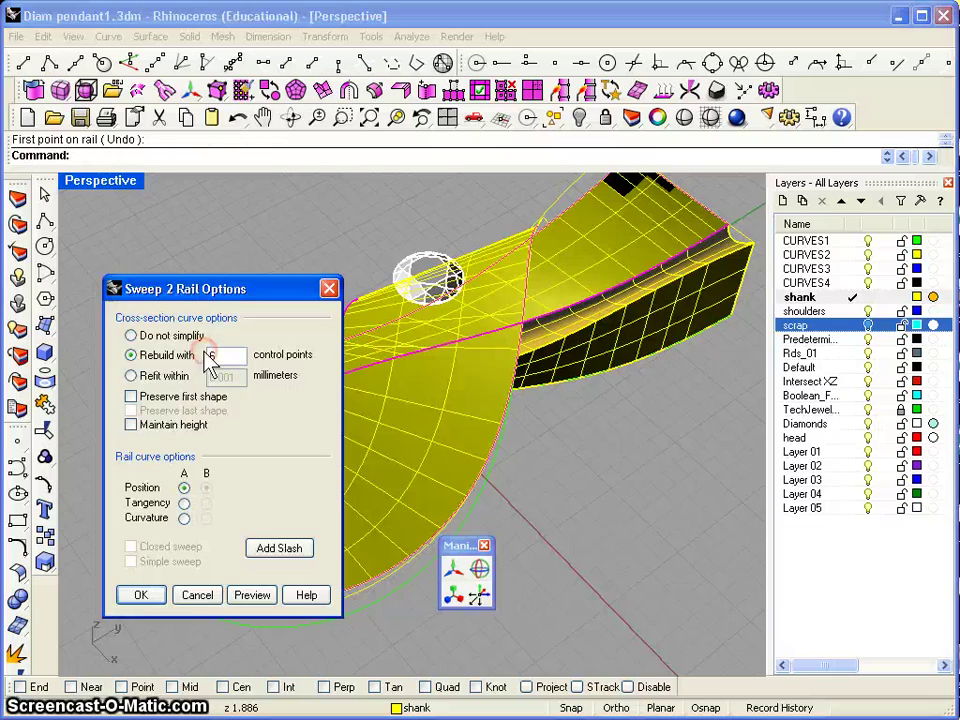
click(135, 595)
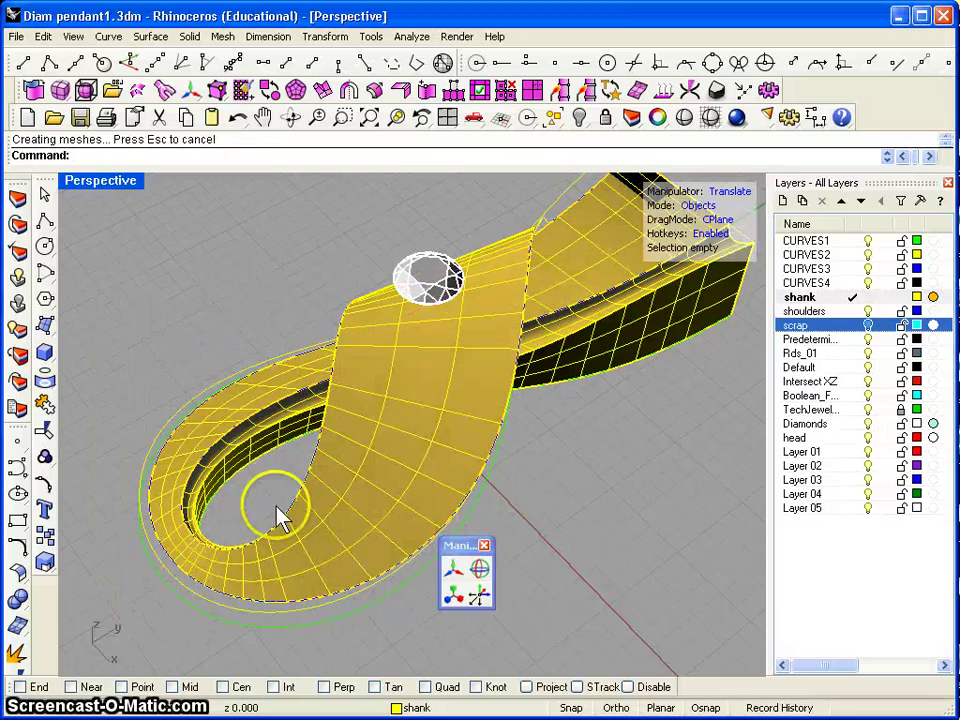
Render a quick preview of the pendant, then shade the Perspective view and orbit around it.
right_drag(272, 500, 380, 430)
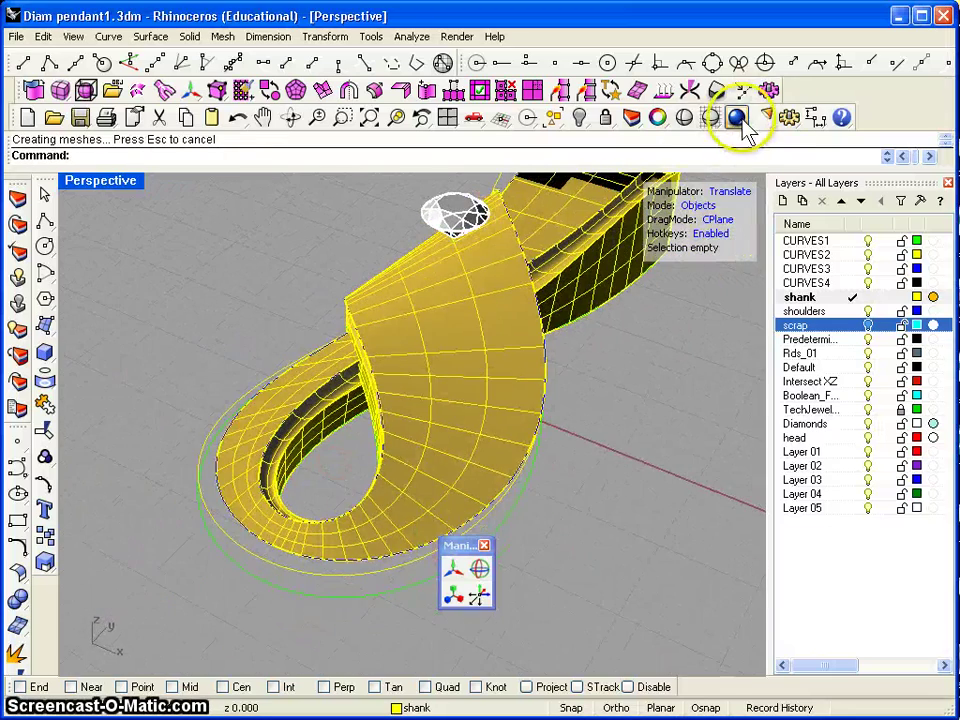
click(738, 118)
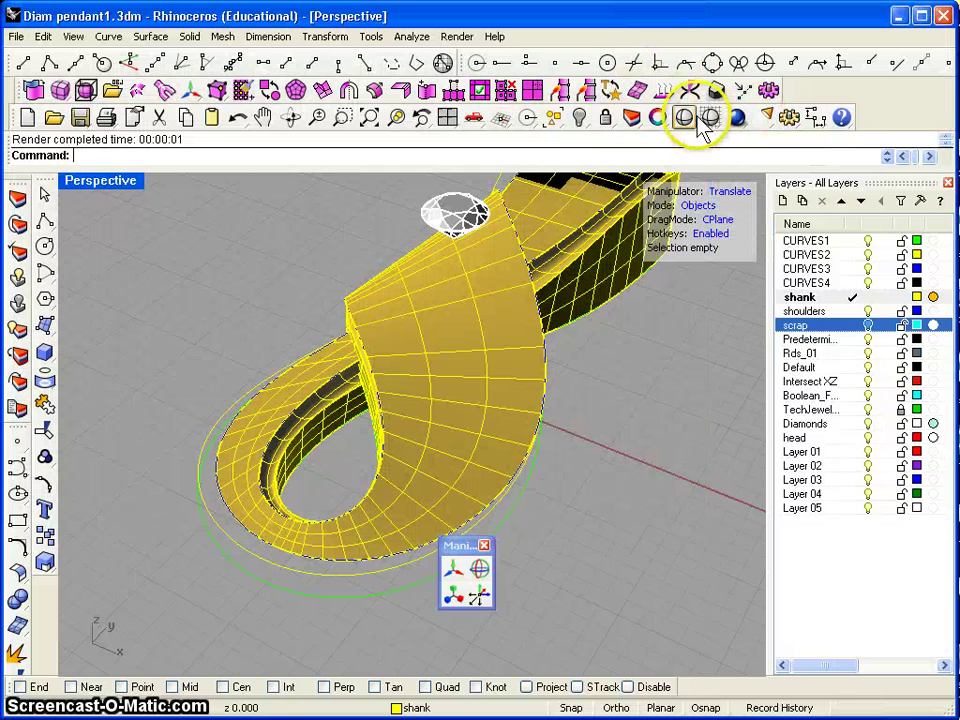
click(684, 117)
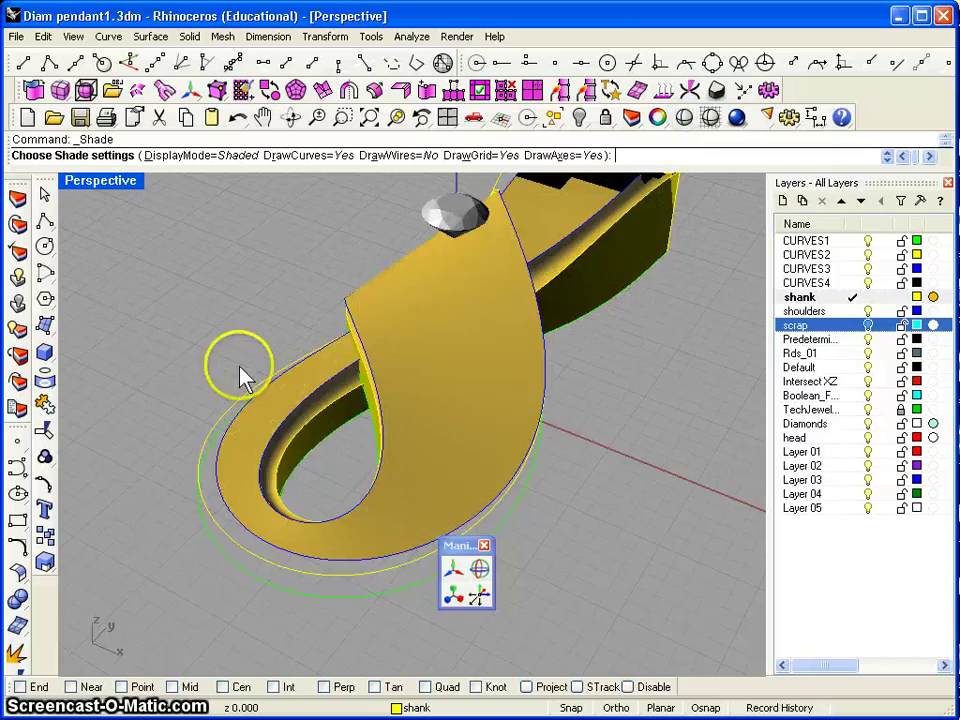
mouse_move(237, 372)
right_down()
mouse_move(368, 401)
mouse_move(497, 386)
mouse_move(566, 339)
mouse_move(482, 370)
mouse_move(259, 373)
mouse_move(306, 510)
right_up()
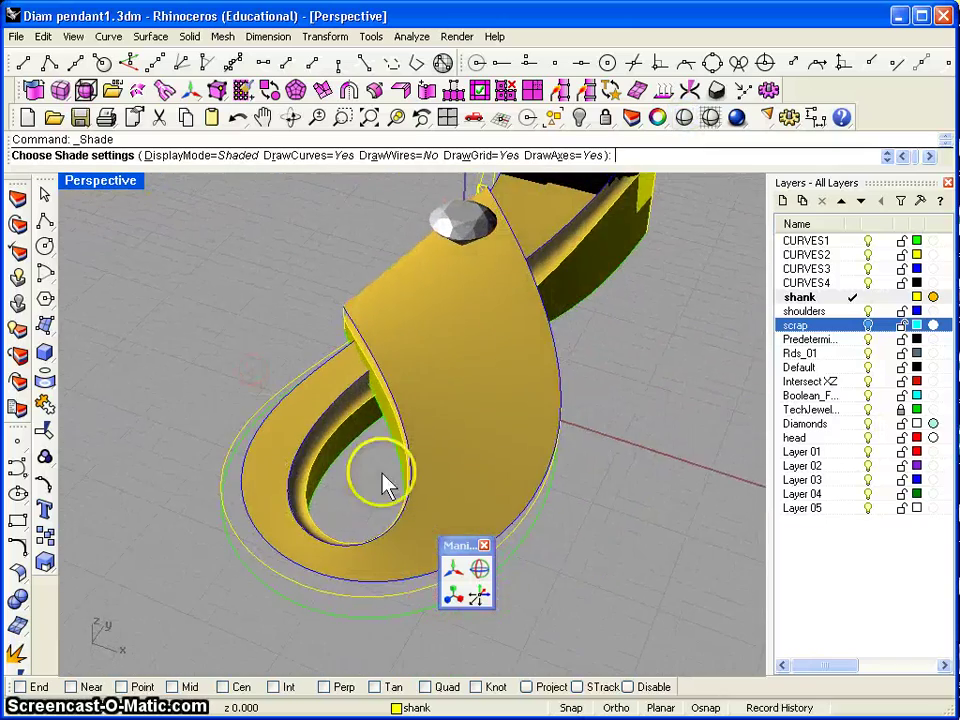
right_drag(574, 390, 172, 447)
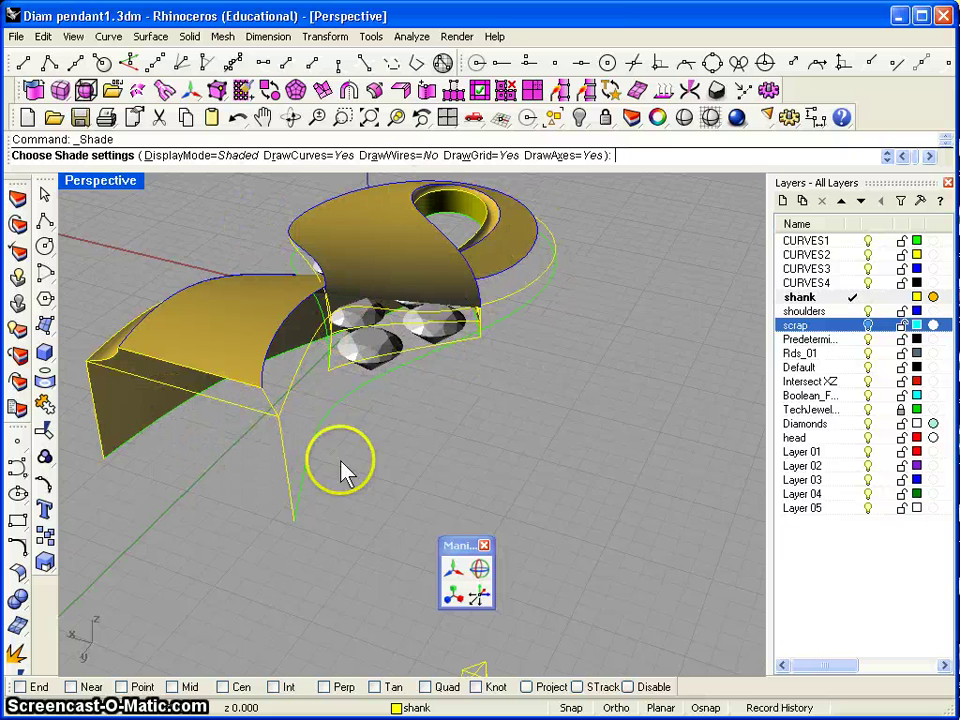
right_drag(345, 495, 378, 473)
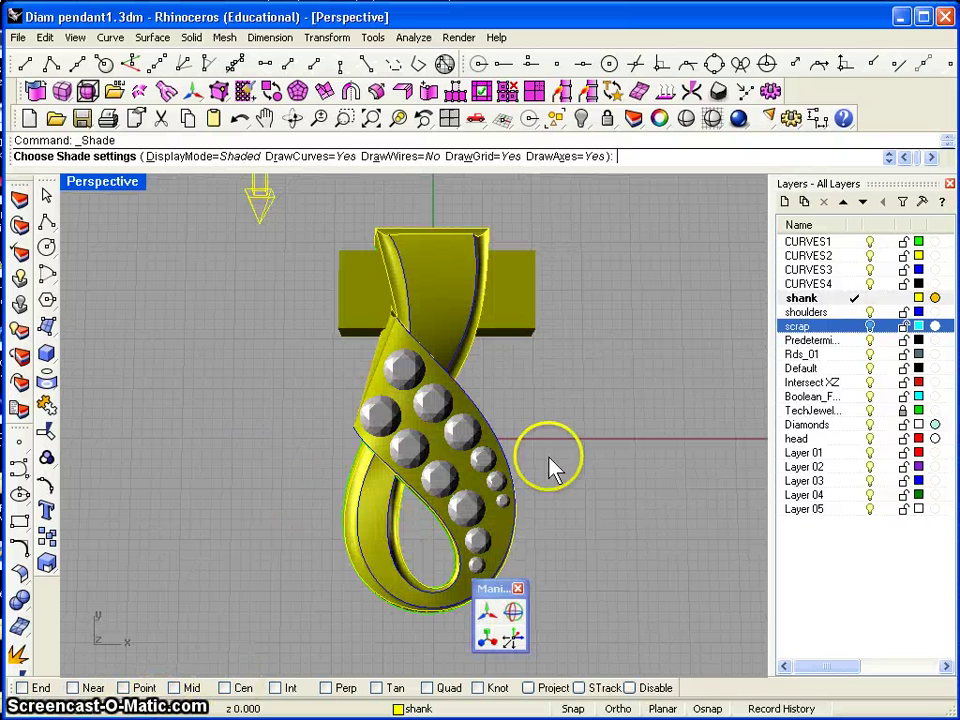
Drag the rectangular block away from the pendant using the gumball.
right_drag(591, 392, 410, 250)
right_drag(518, 510, 215, 425)
right_drag(590, 428, 613, 505)
key(Return)
click(425, 512)
click(495, 614)
click(530, 452)
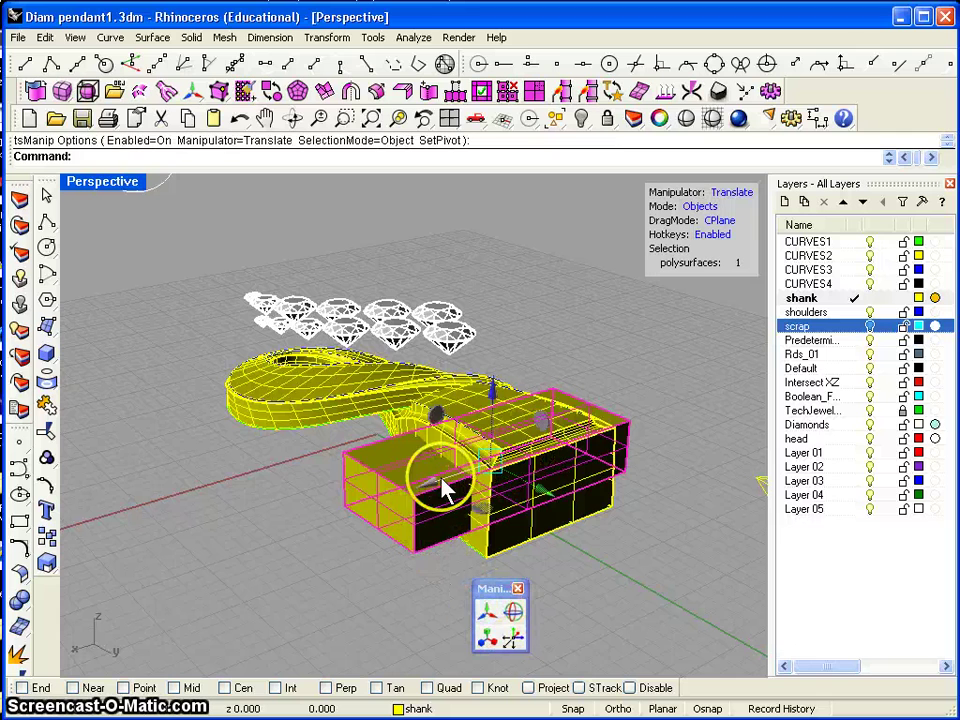
drag(435, 490, 185, 585)
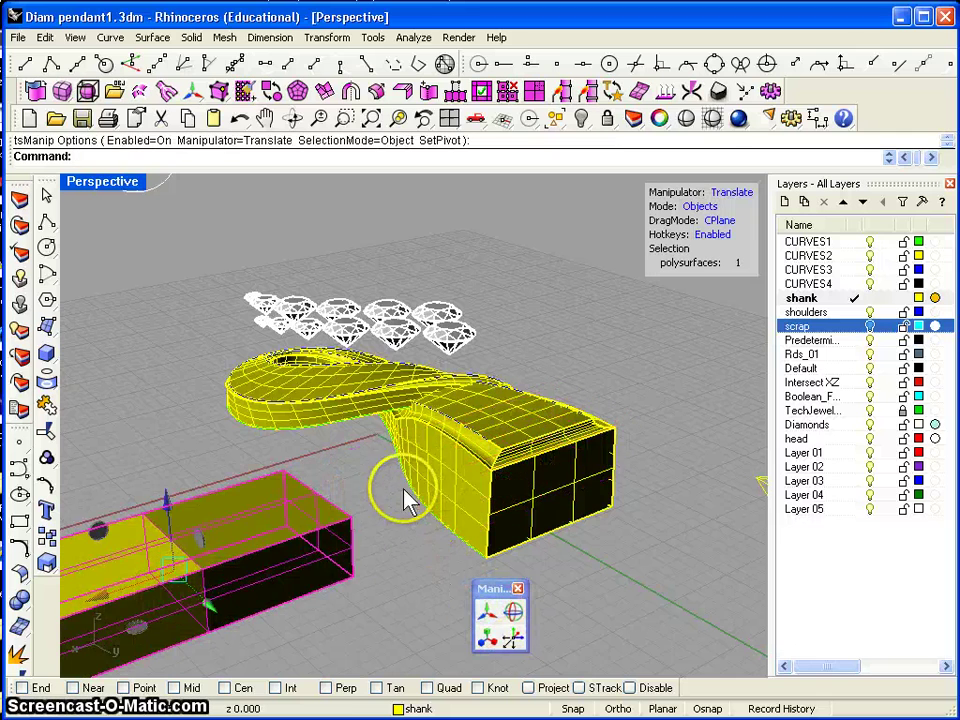
Shade the viewport and orbit to view the pendant's diamond-set front.
right_drag(410, 510, 662, 491)
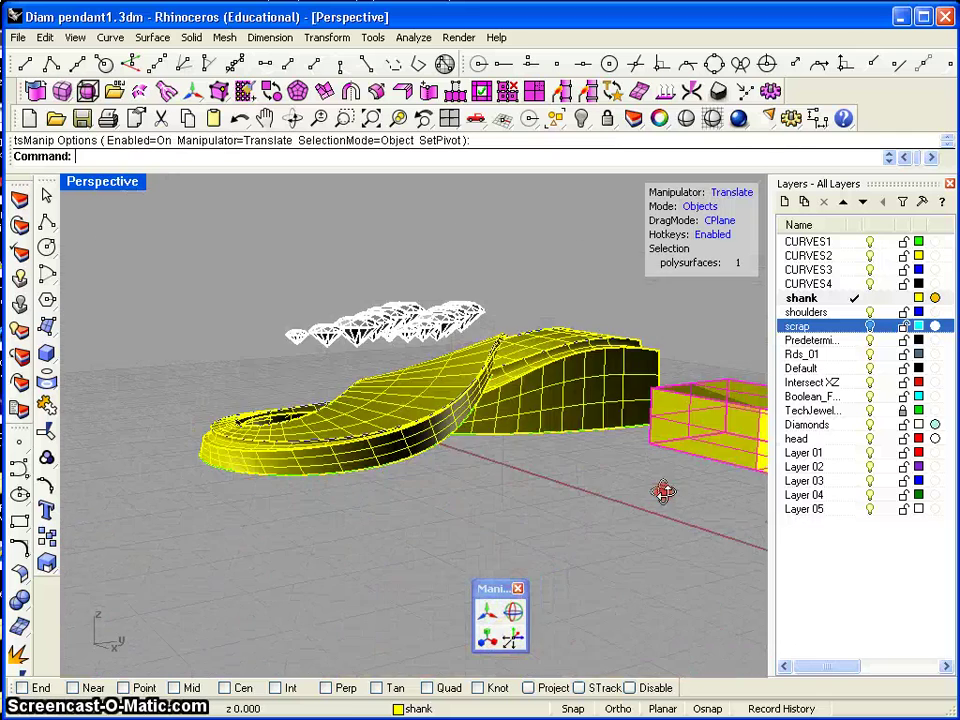
click(685, 118)
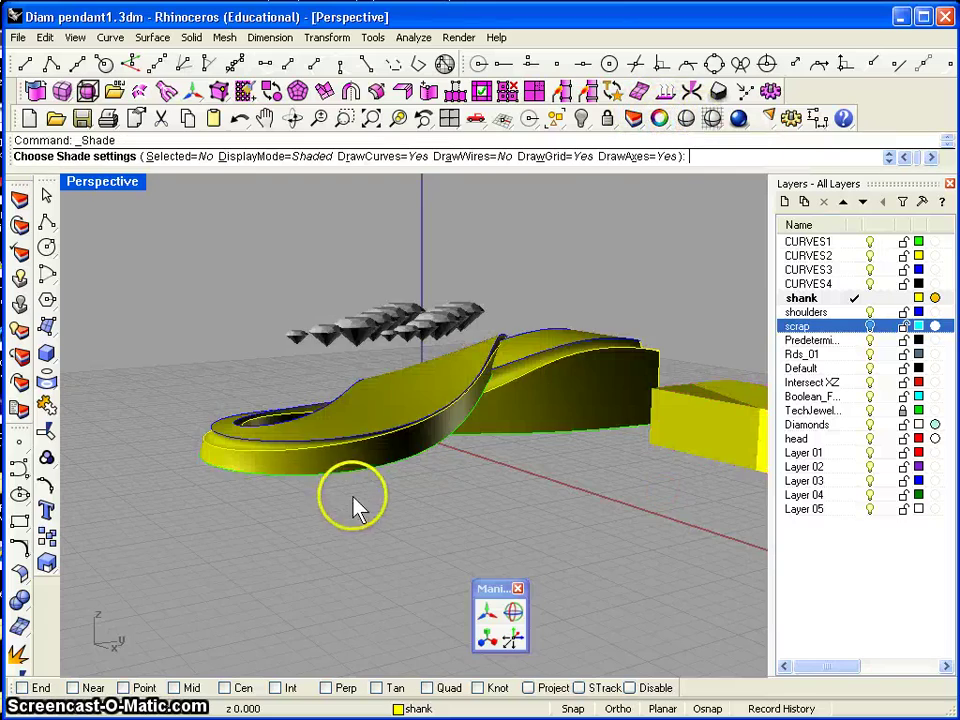
mouse_move(351, 497)
right_down()
mouse_move(446, 583)
mouse_move(510, 610)
mouse_move(579, 615)
mouse_move(692, 559)
mouse_move(724, 457)
right_up()
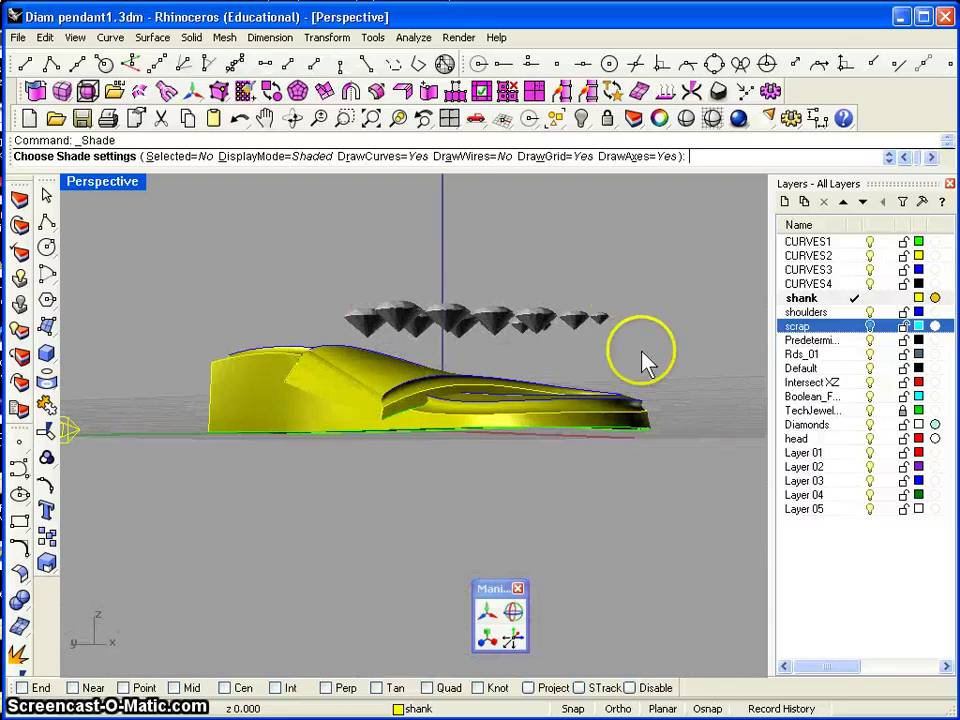
right_drag(683, 343, 350, 415)
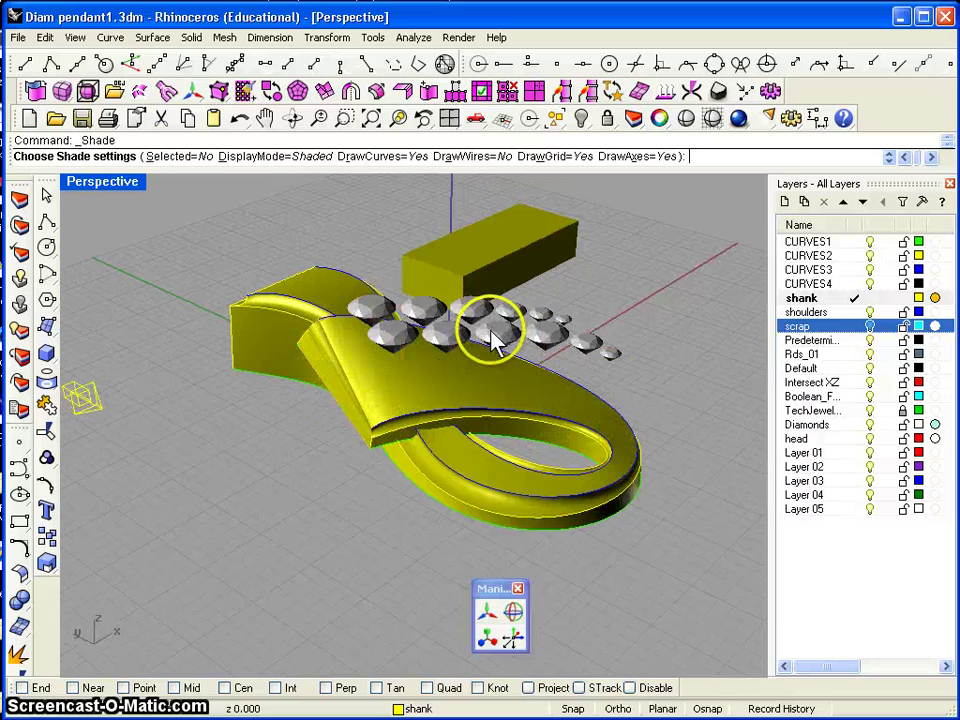
Orbit to a top-down view, render the gold pendant with diamonds, then close the render.
right_drag(680, 317, 305, 245)
right_drag(513, 400, 583, 454)
scroll(572, 429, up, 3)
scroll(561, 407, down, 3)
right_drag(555, 413, 591, 369)
click(738, 118)
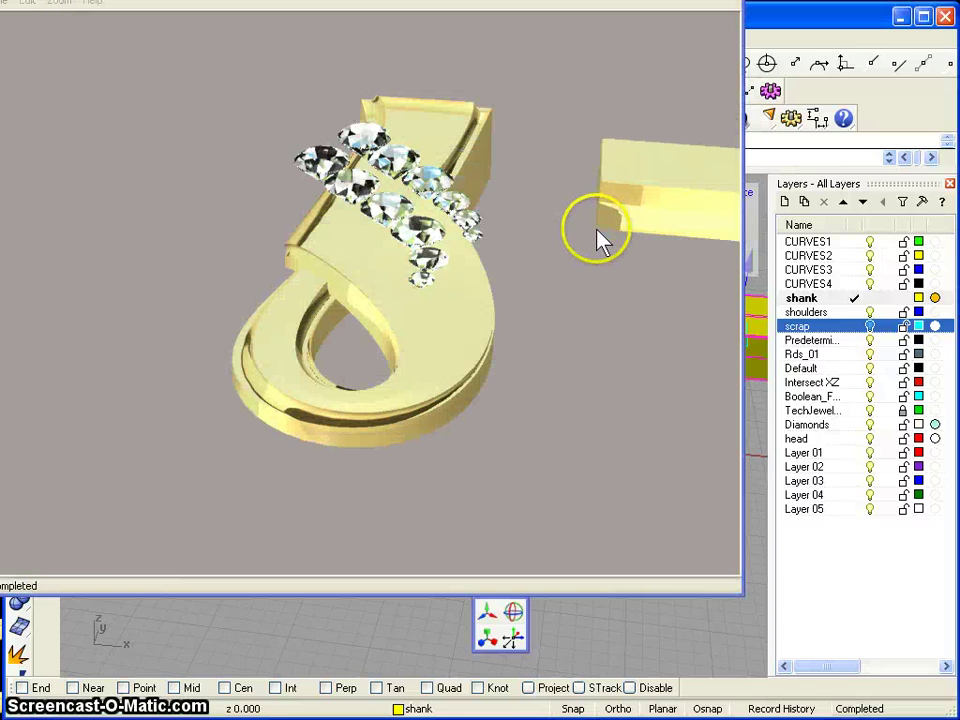
key(alt+F4)
Render the pendant again from a new angle and return to the modelling view.
right_drag(364, 381, 700, 170)
click(739, 118)
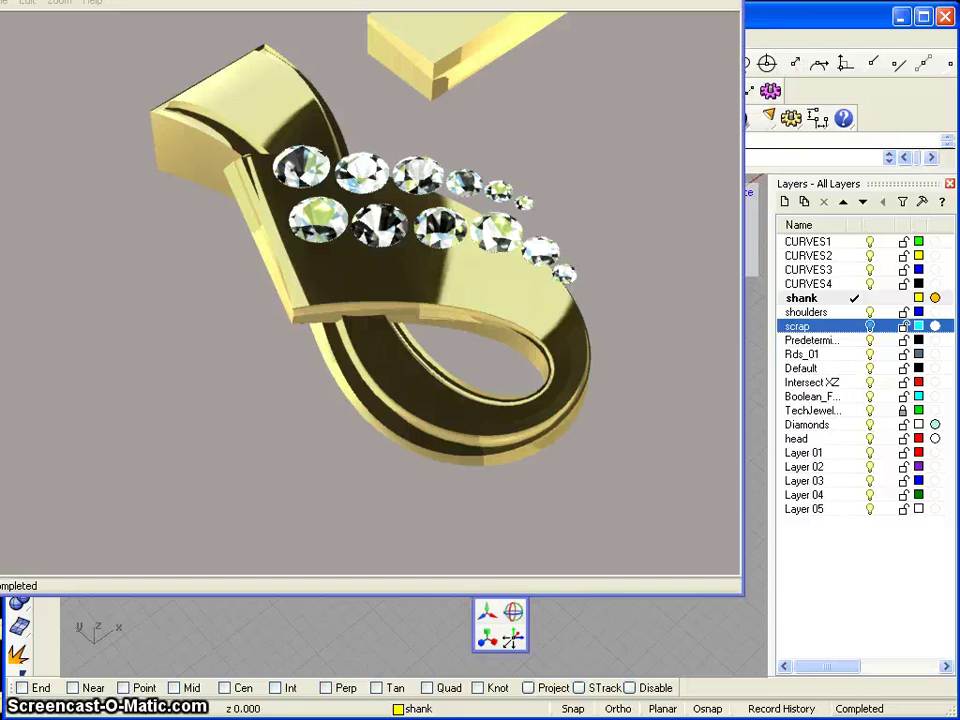
click(750, 37)
mouse_move(628, 386)
right_down()
mouse_move(551, 454)
mouse_move(546, 396)
mouse_move(388, 378)
mouse_move(611, 435)
mouse_move(683, 372)
right_up()
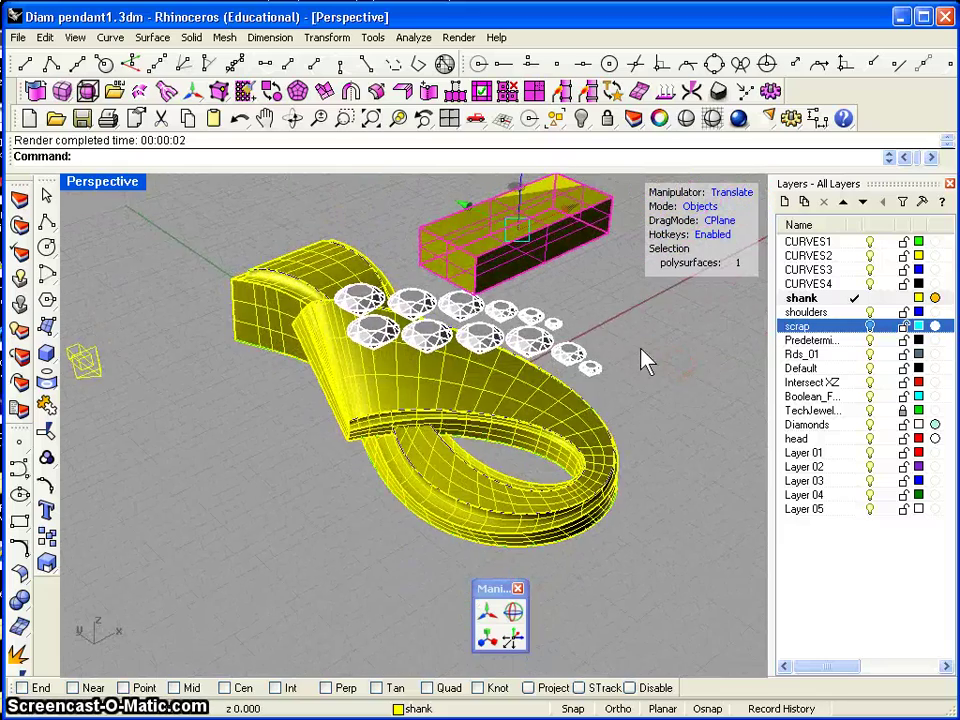
right_drag(480, 435, 355, 512)
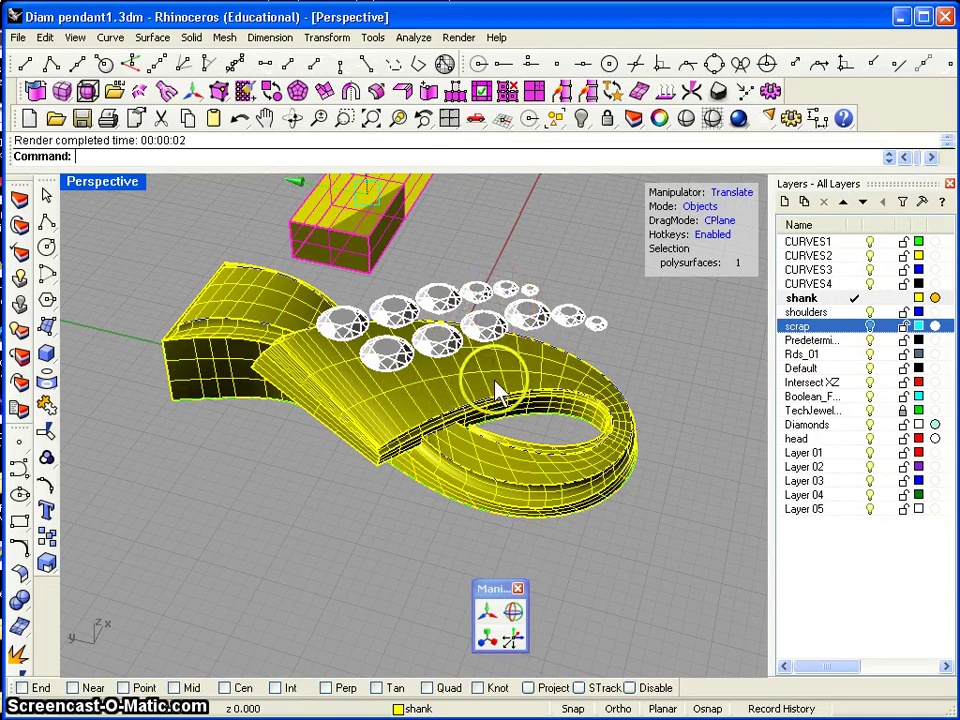
right_drag(520, 385, 430, 410)
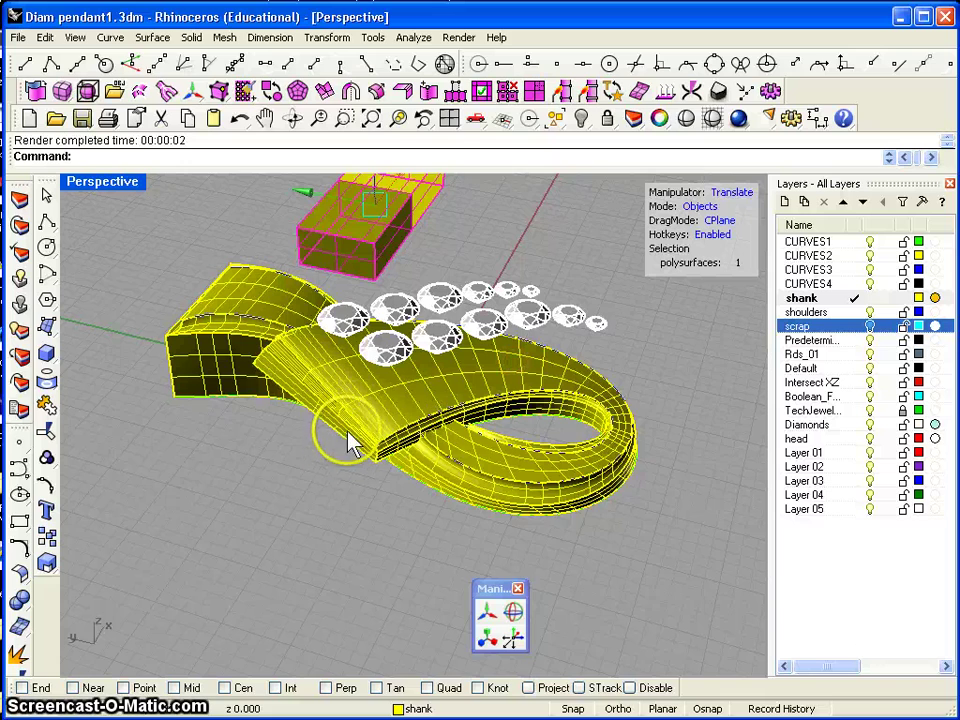
right_drag(371, 418, 342, 420)
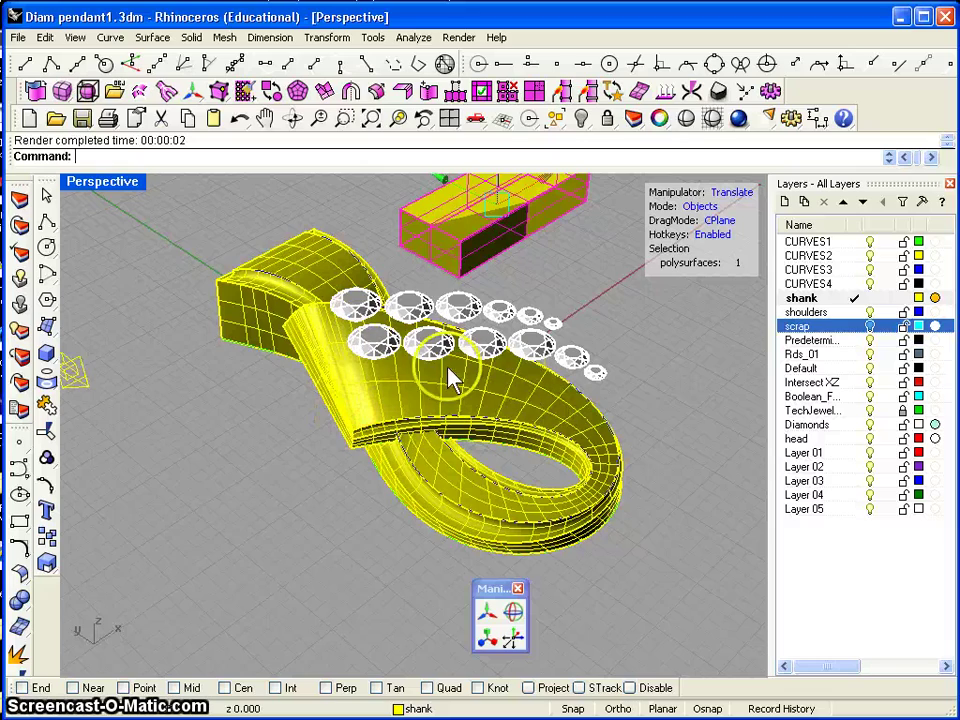